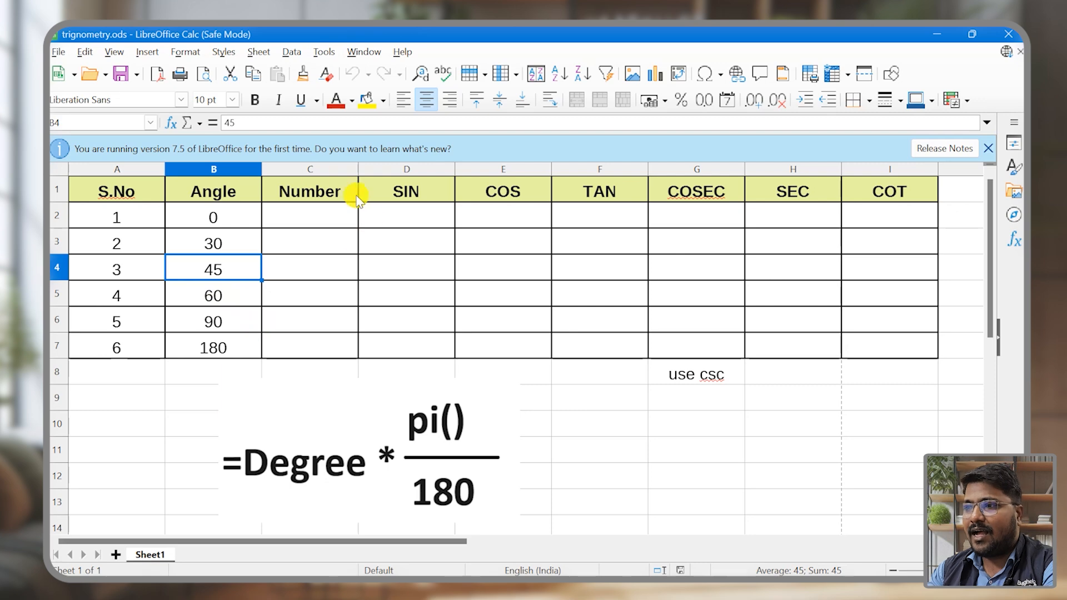
drag(378, 184, 885, 344)
click(657, 438)
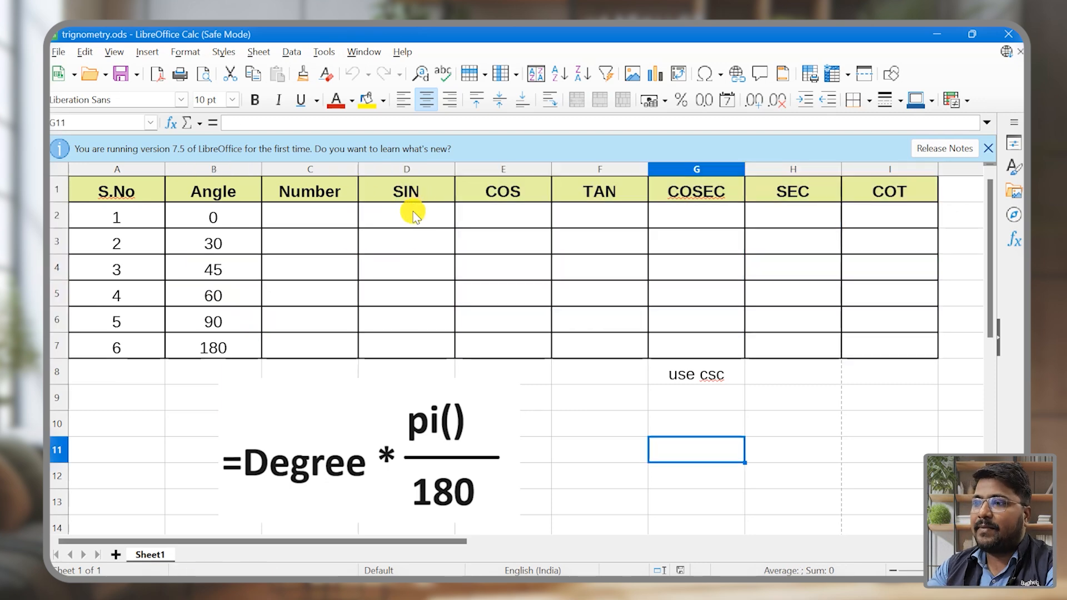
click(413, 216)
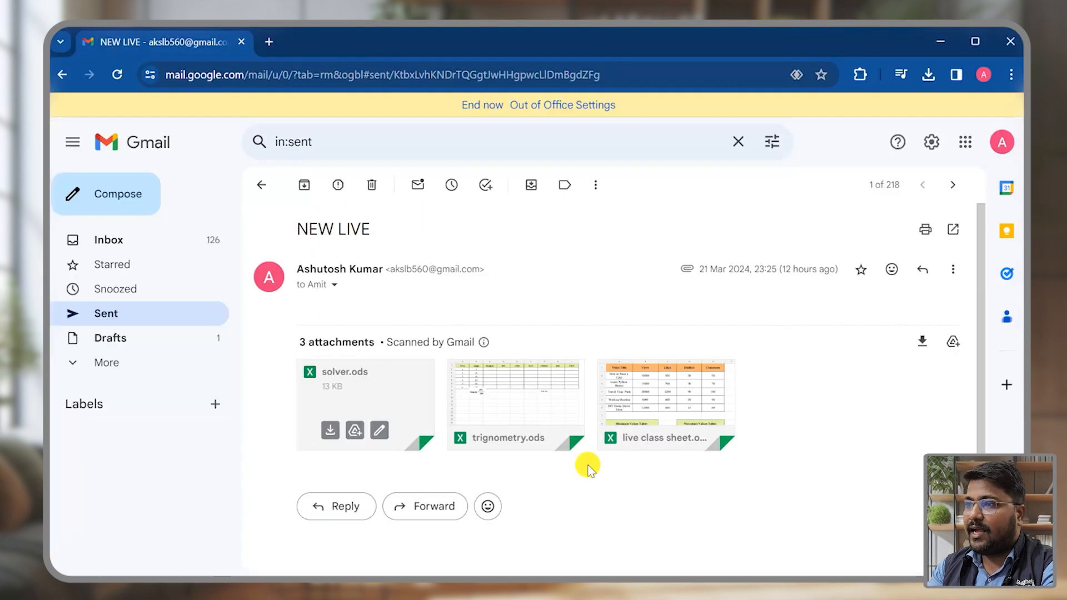
Step: Switch to Chrome, search Google Images for "trignometry angle chart", and open the Unacademy trigonometric ratios chart
click(269, 42)
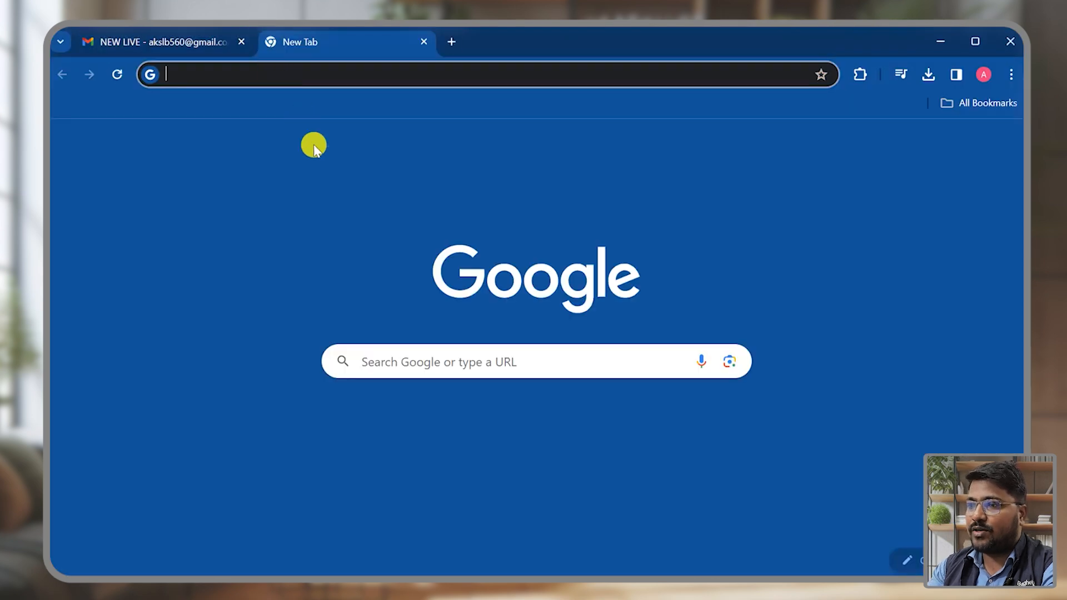
text(trignometry angle chart)
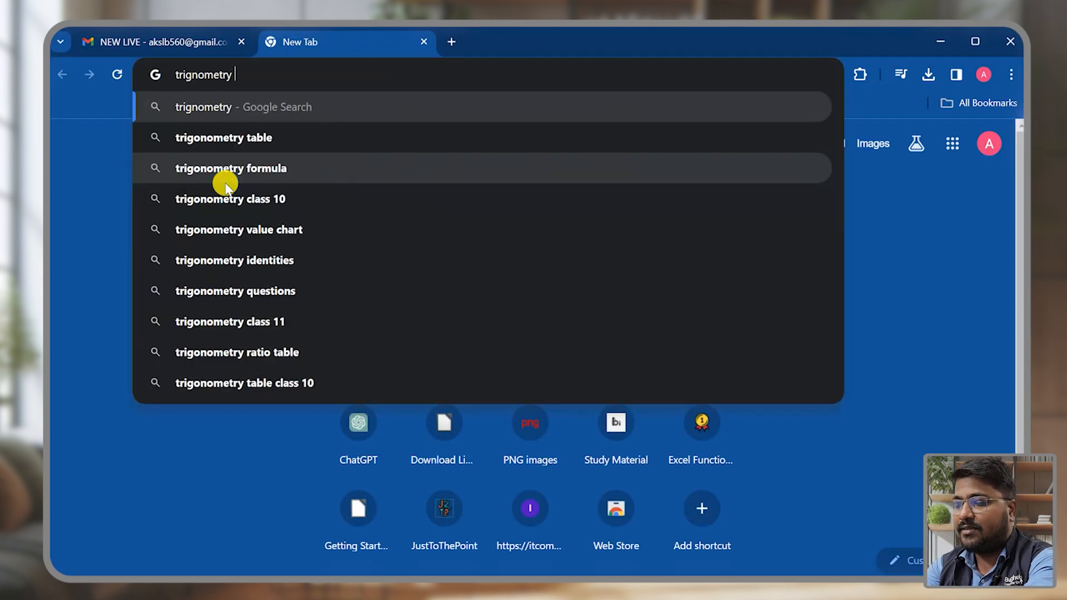
key(Return)
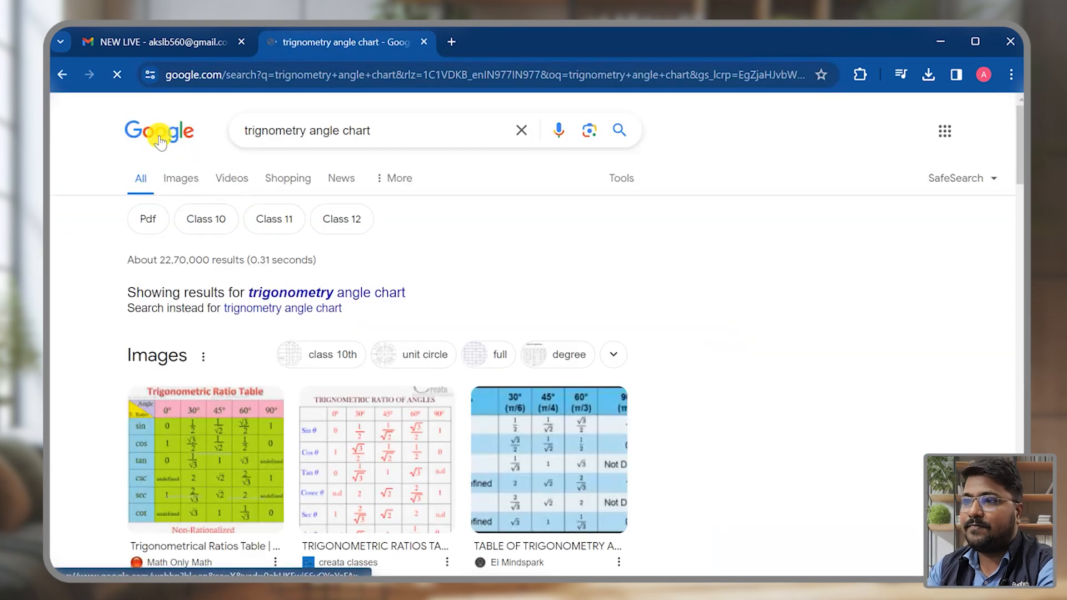
click(189, 179)
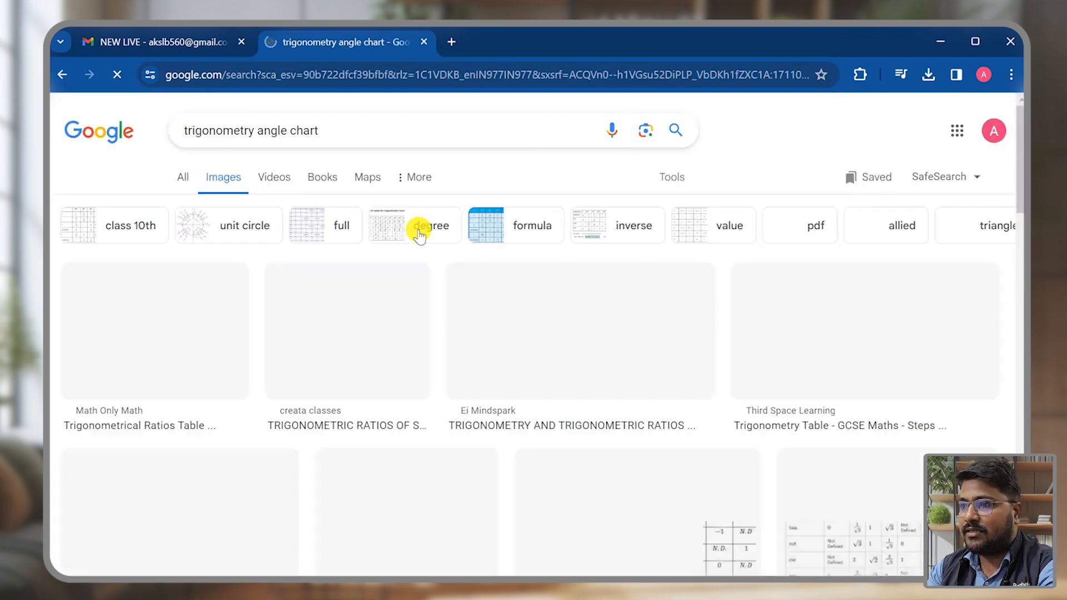
scroll(869, 362, down, 5)
click(665, 267)
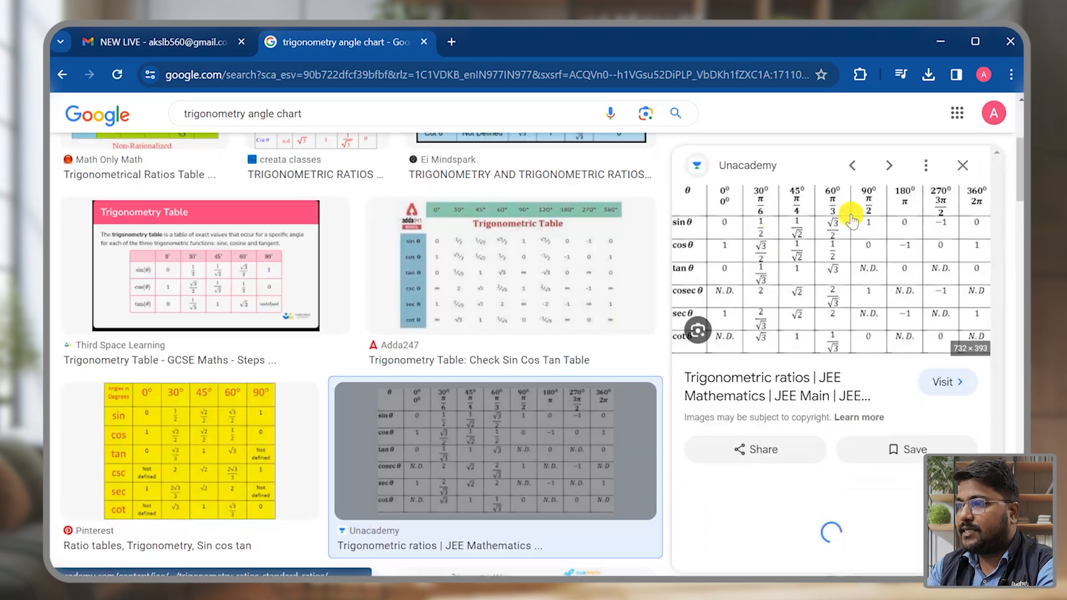
Step: Copy the Unacademy chart image into a new sheet of trignometry.ods in LibreOffice Calc and return to Sheet1
right_click(827, 245)
click(685, 503)
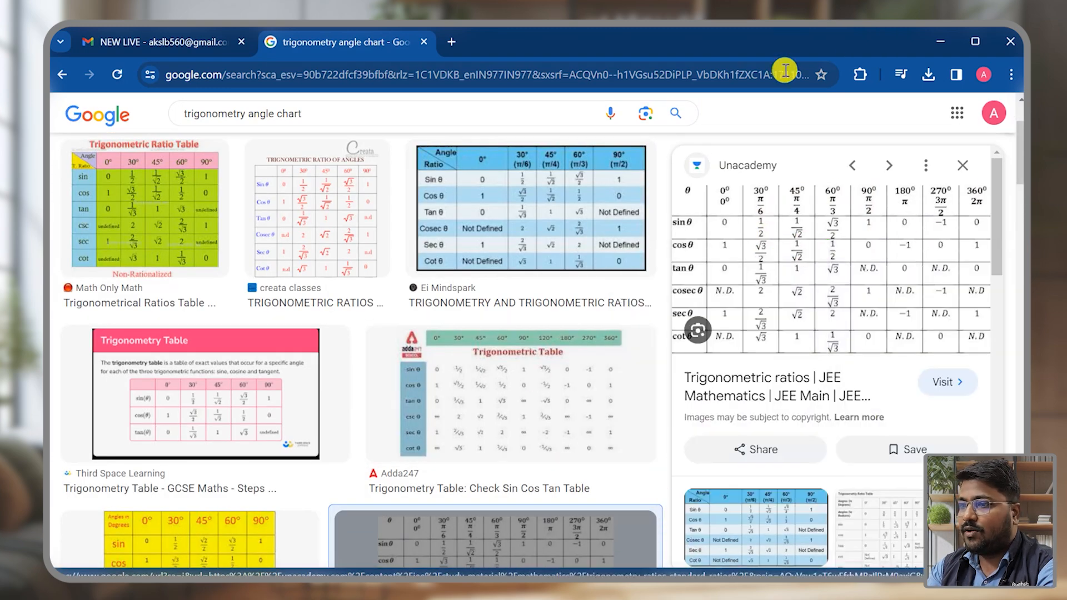
key(alt+Tab)
click(630, 434)
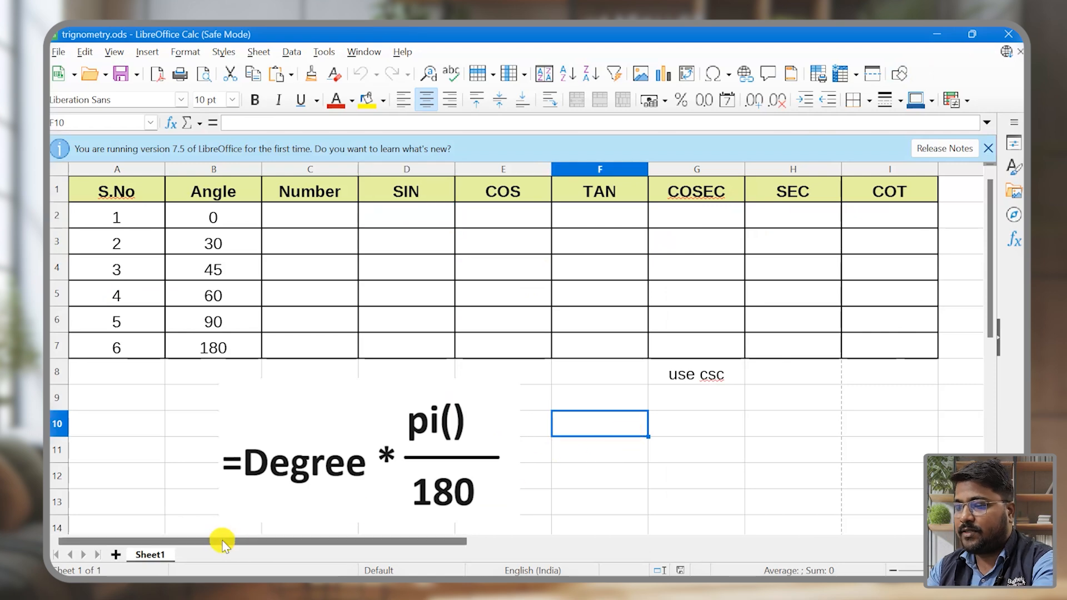
click(115, 555)
key(ctrl+v)
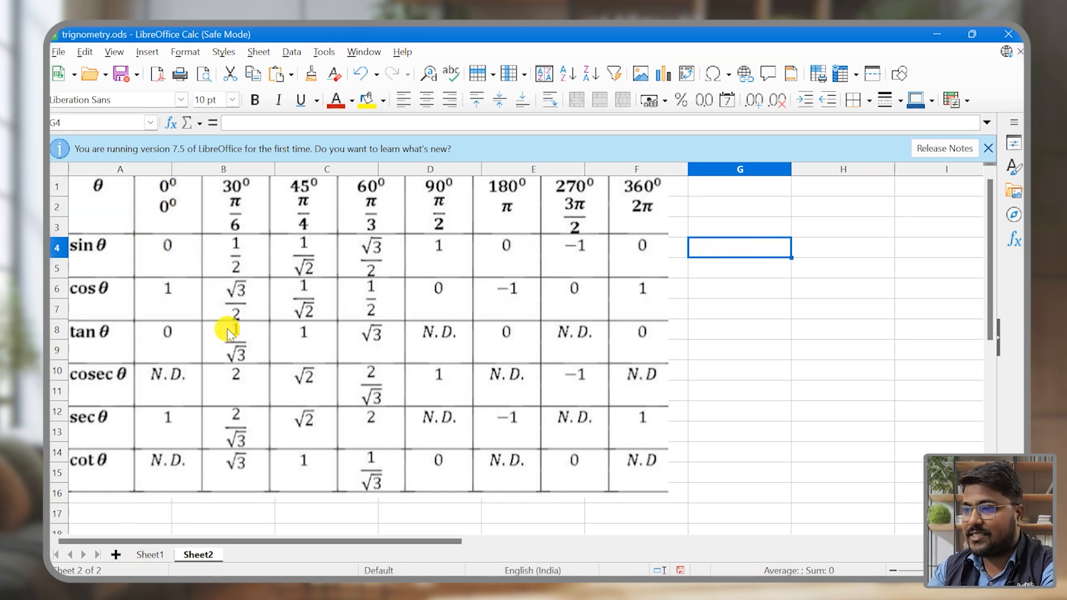
click(150, 555)
click(397, 214)
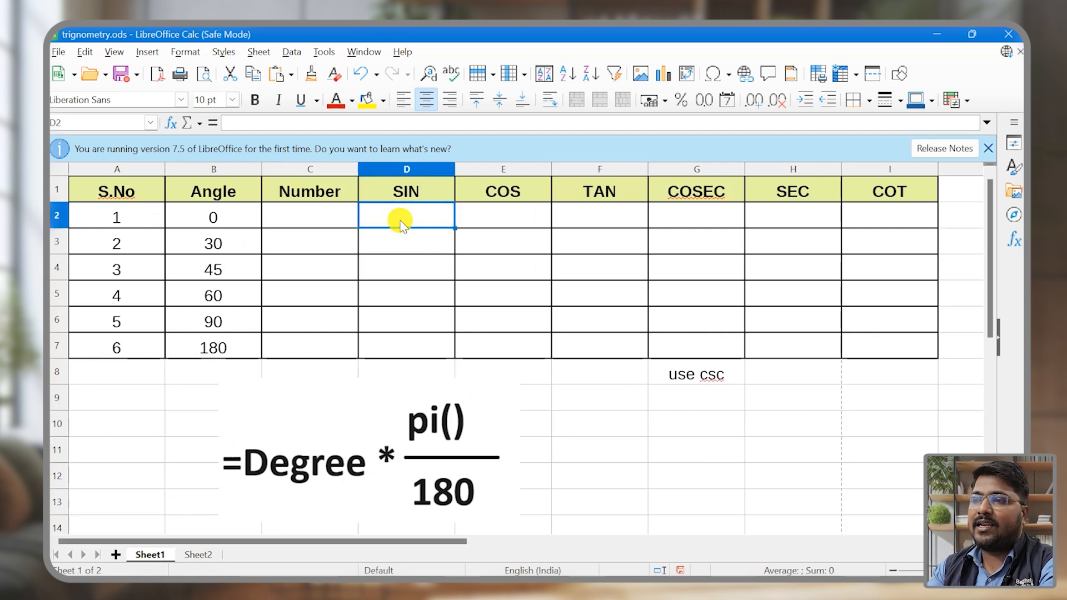
key(F2)
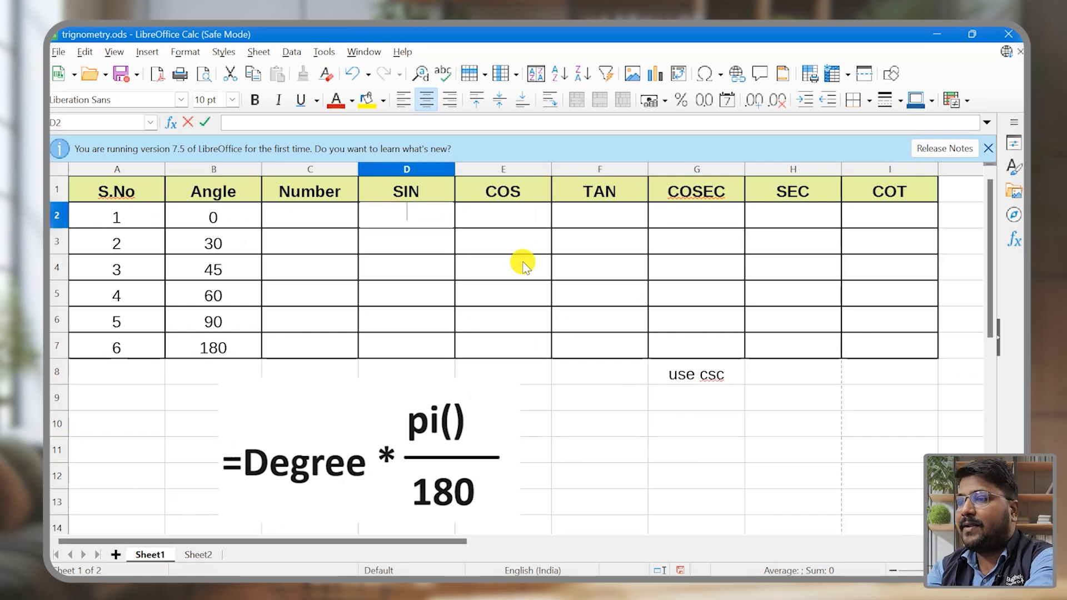
text(=si)
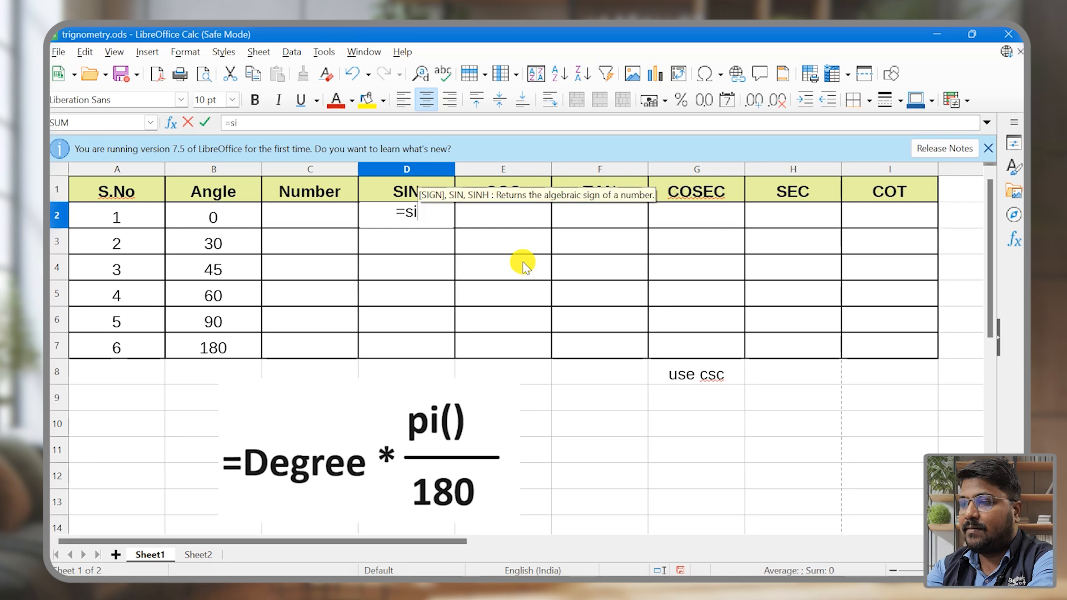
text(n()
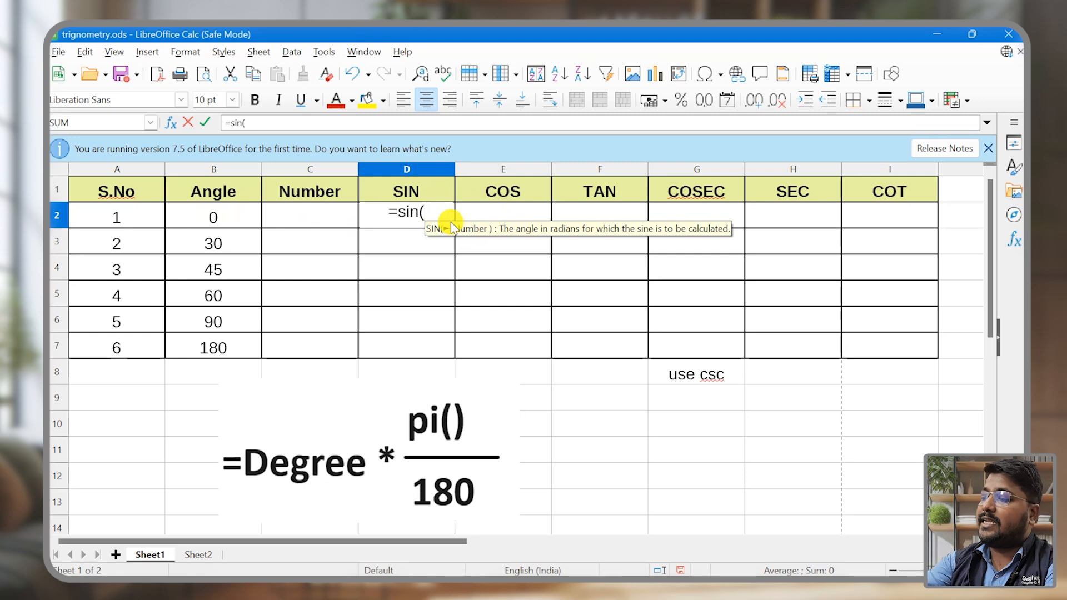
key(BackSpace)
key(BackSpace)
key(BackSpace)
key(BackSpace)
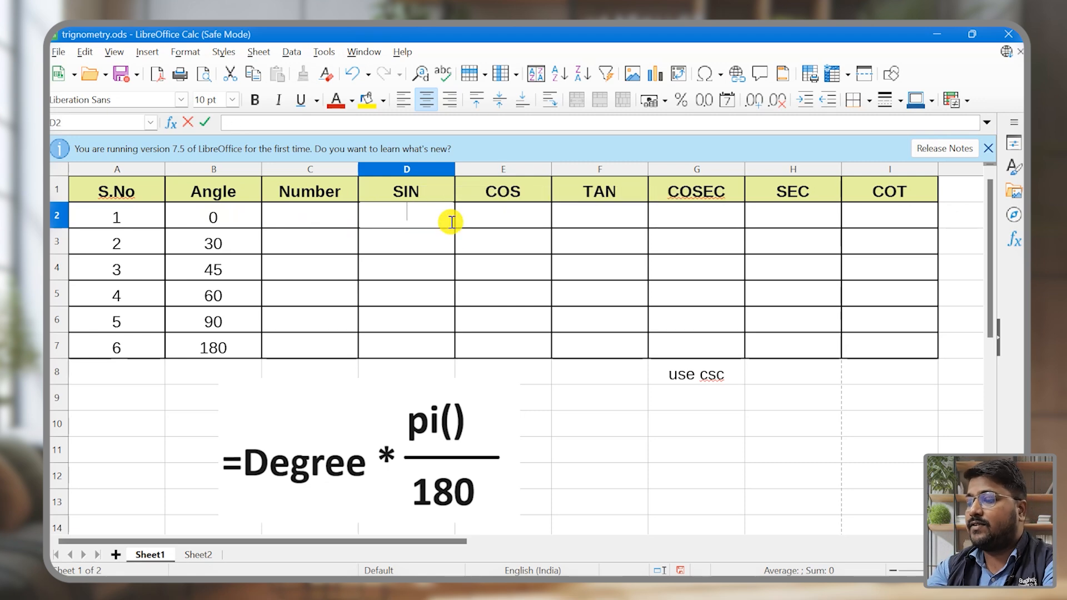
click(600, 450)
click(338, 463)
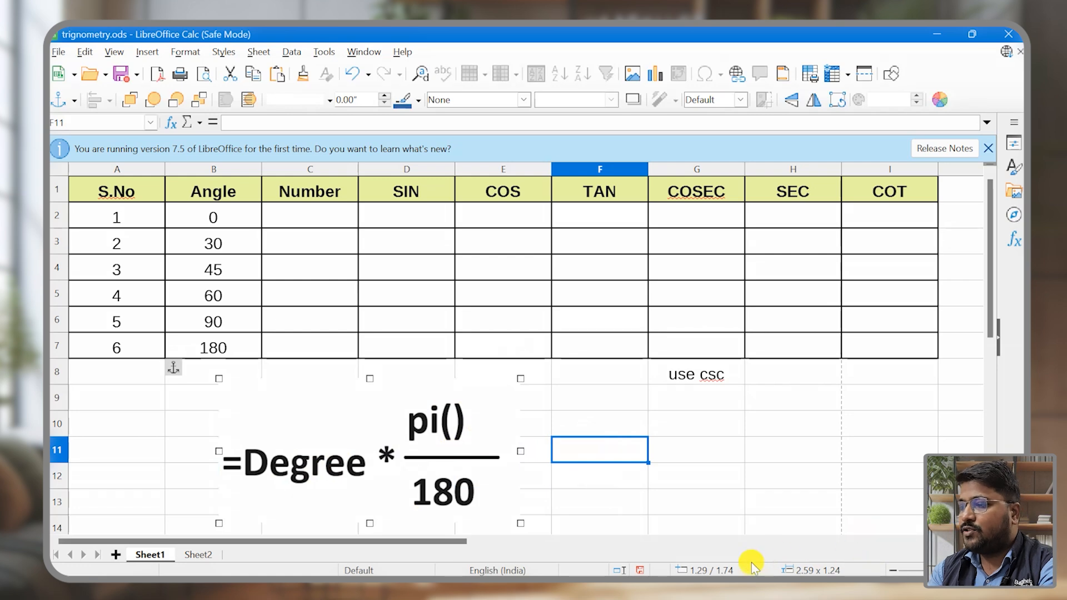
mouse_move(226, 388)
mouse_down()
mouse_move(247, 453)
mouse_move(322, 510)
mouse_move(472, 533)
mouse_move(505, 519)
mouse_up()
key(Escape)
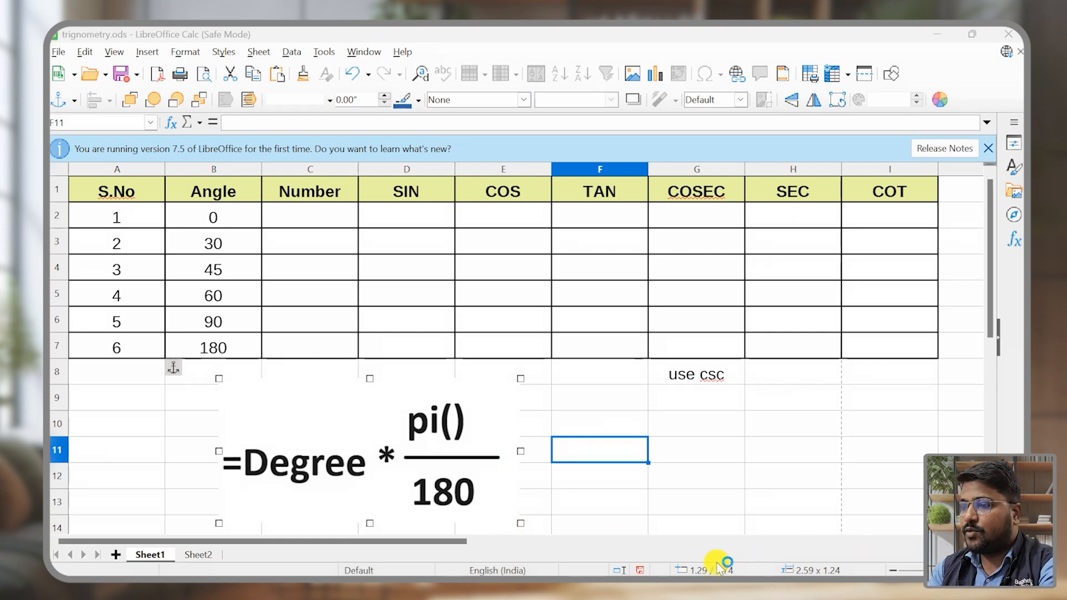
Step: Enter the degree-to-radian formula =B2*PI()/180 in cell C2 of the Number column
click(278, 211)
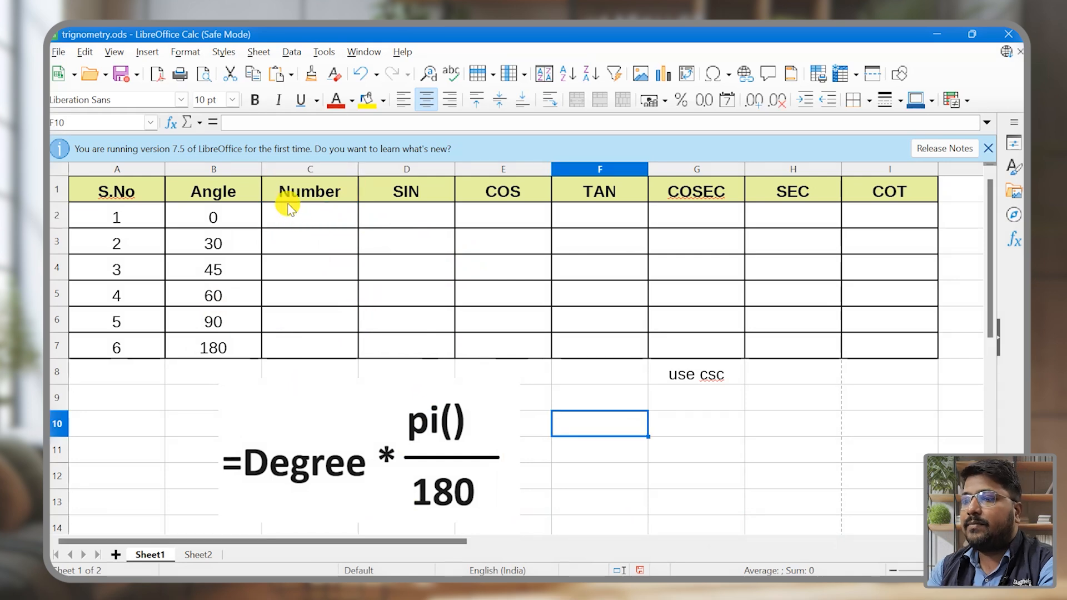
click(296, 222)
text(=)
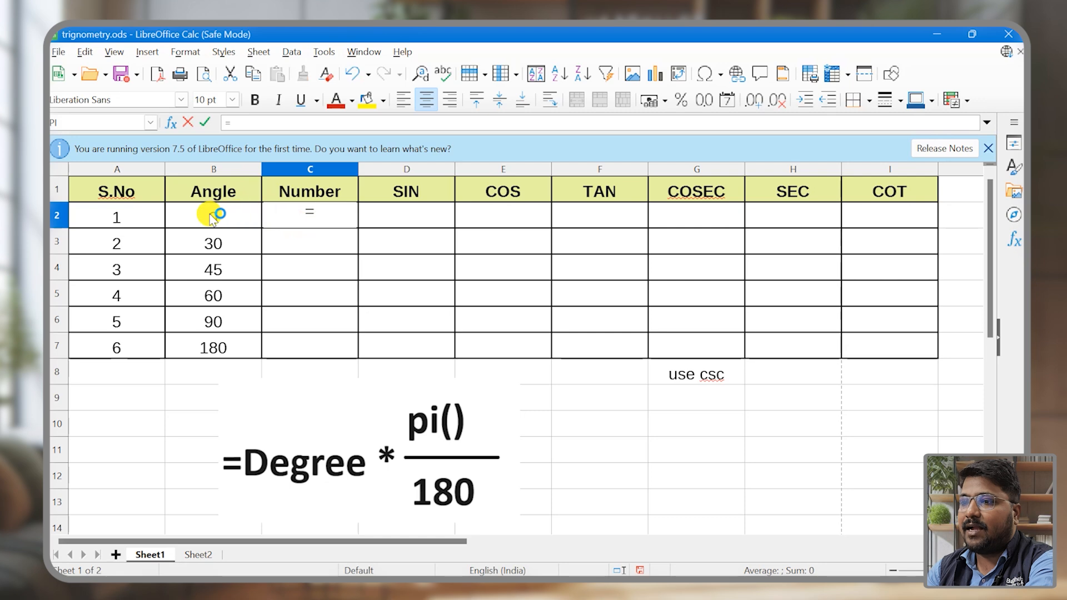
text(*pi)
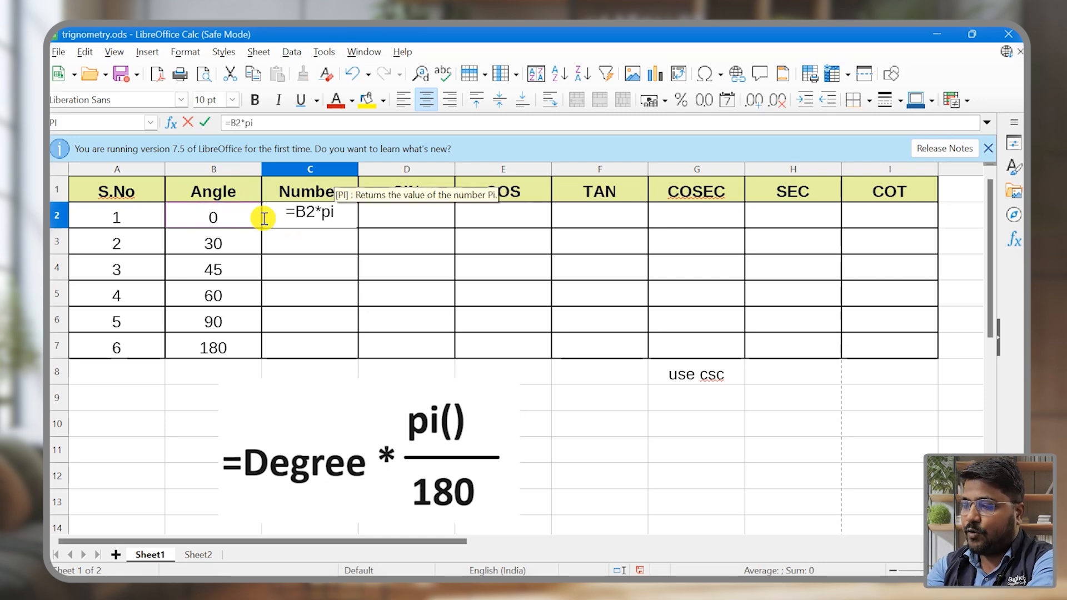
text(()/180)
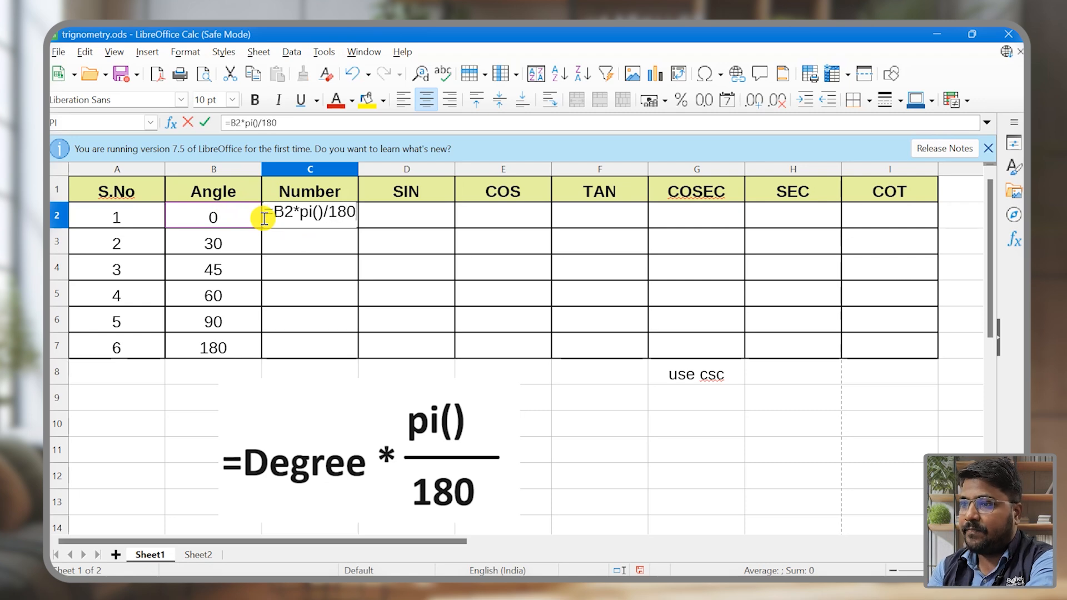
key(Return)
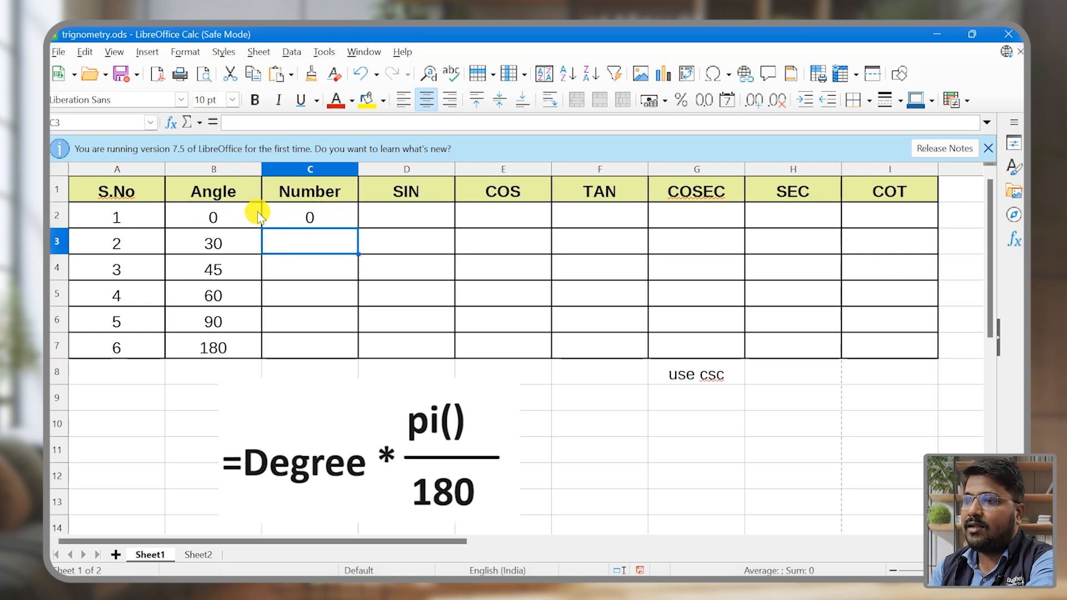
Step: Fill the conversion formula from C2 down to C7 and compare the 30-degree angle with its converted number
click(203, 223)
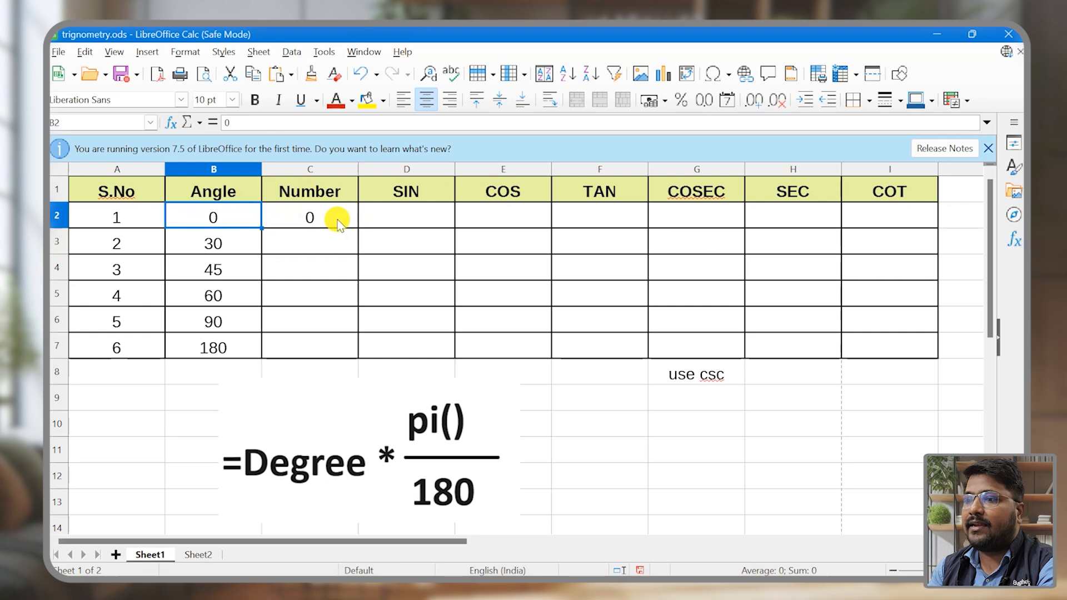
click(338, 219)
drag(358, 228, 351, 353)
click(341, 230)
click(210, 242)
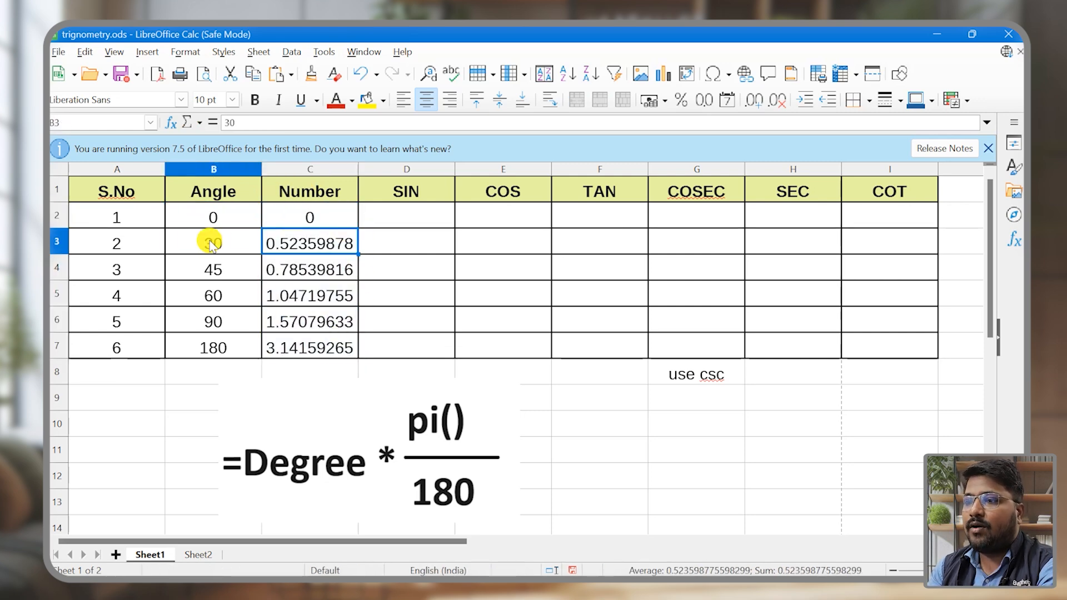
click(339, 245)
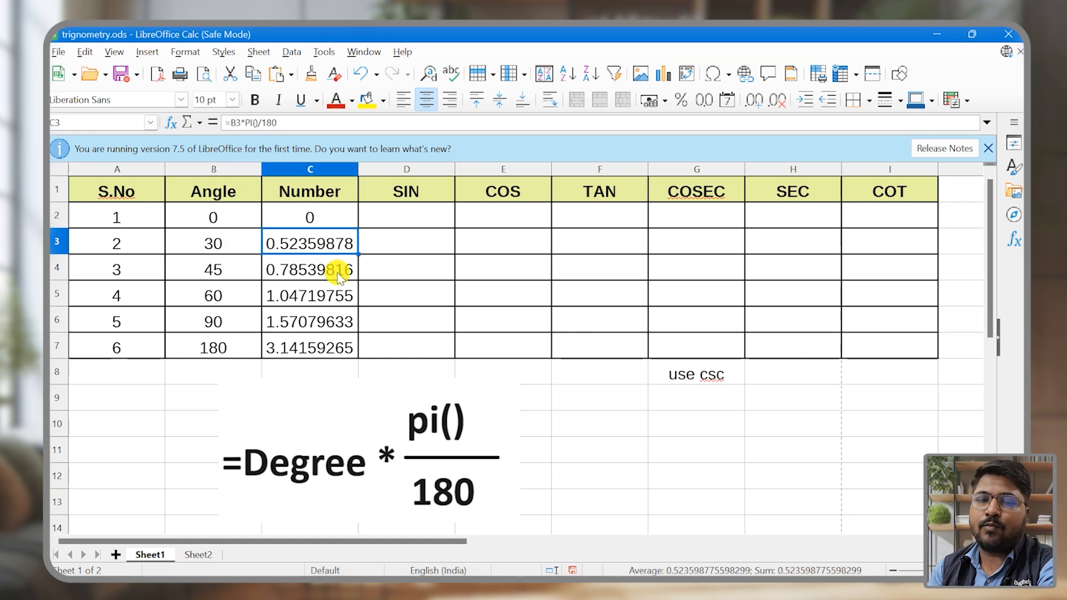
Step: Enter =SIN(C2) in cell D2 to calculate the sine of the first angle
click(411, 218)
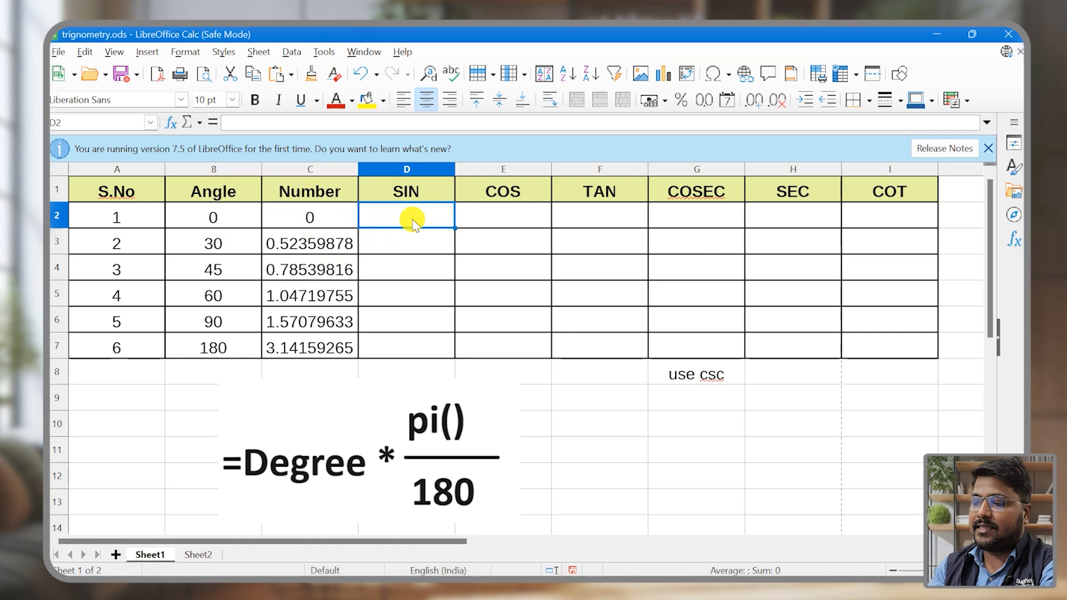
text(=sin)
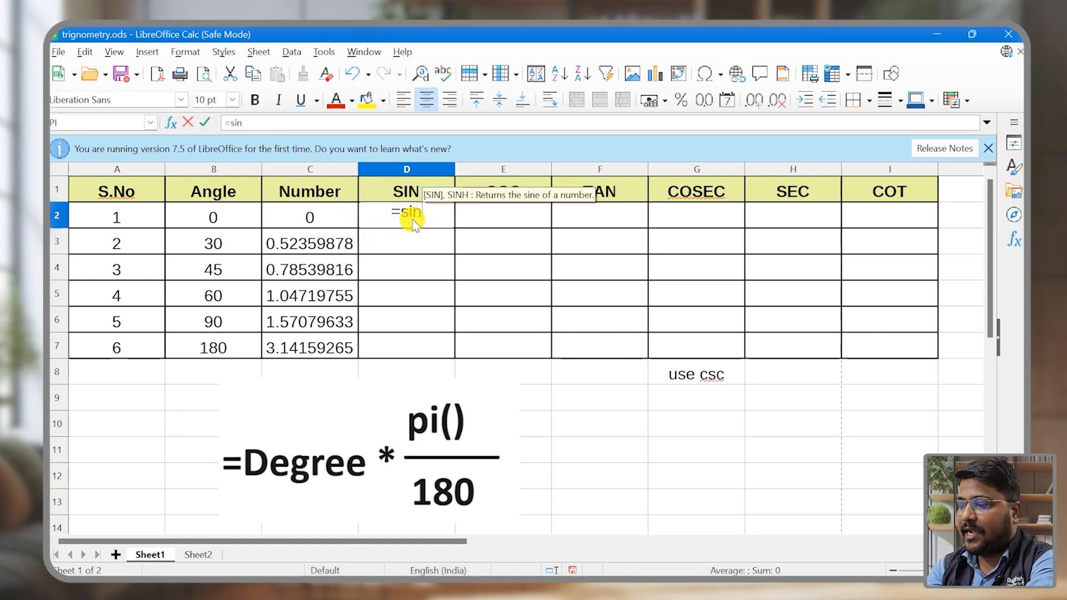
text(()
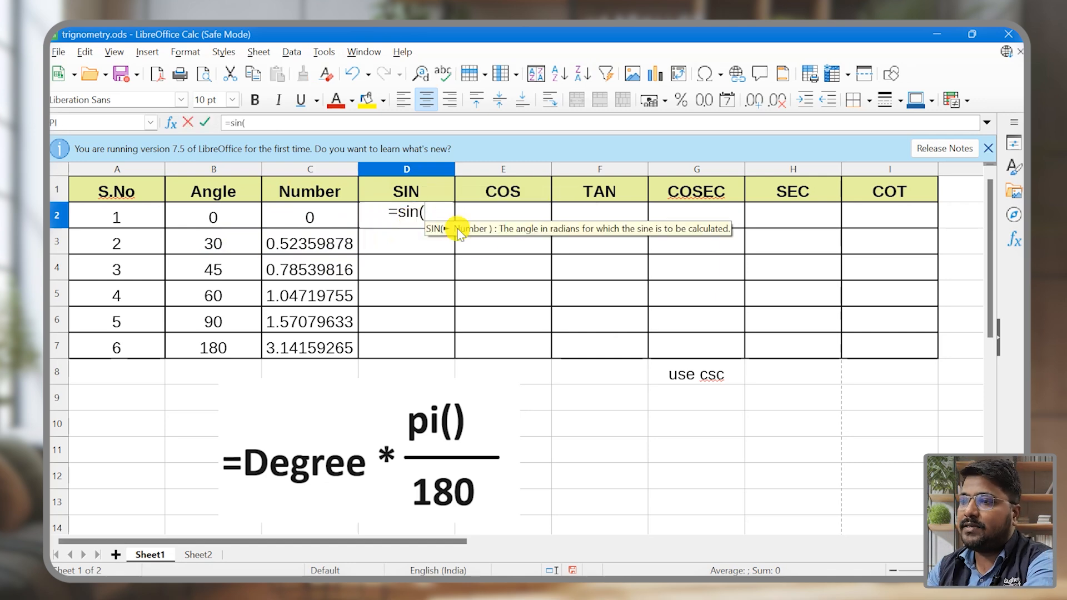
click(308, 221)
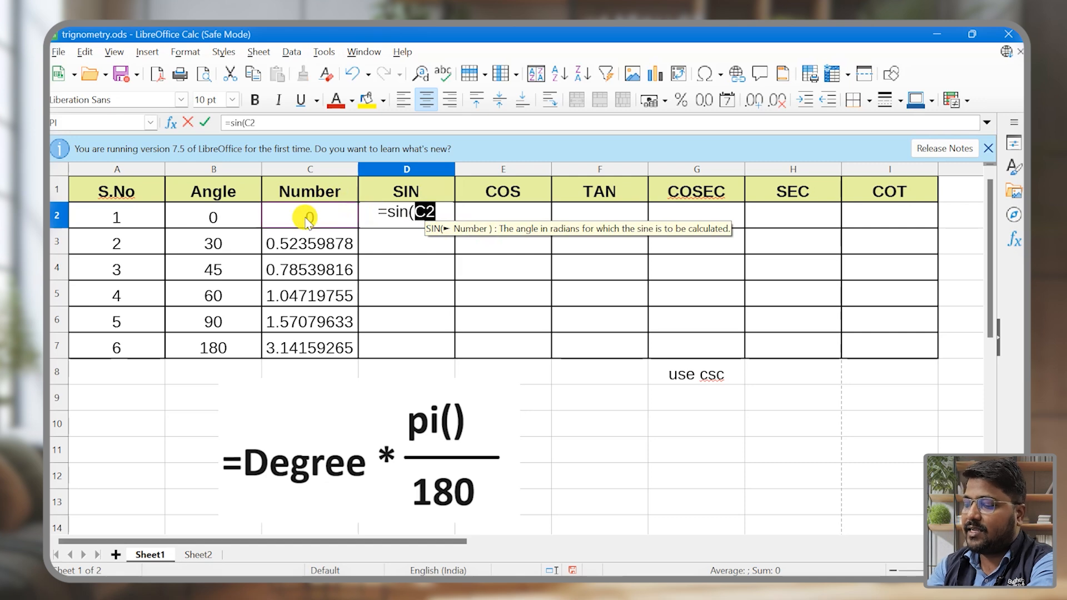
text())
key(Return)
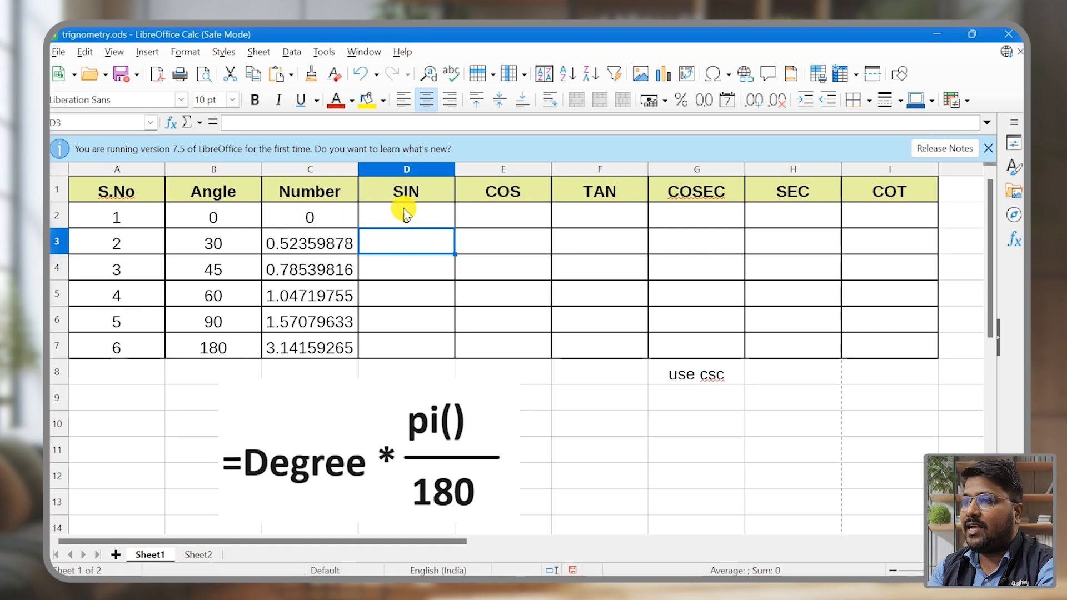
Step: Check the sine values in the Sheet2 chart, and enter =SIN(C3) in cell D3 of Sheet1
click(198, 554)
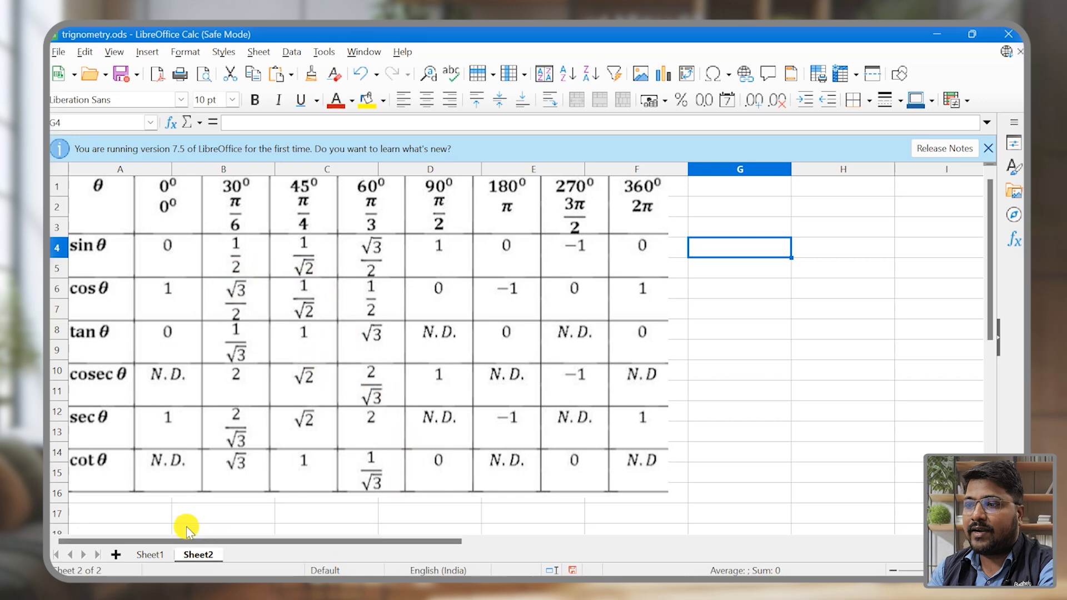
click(162, 560)
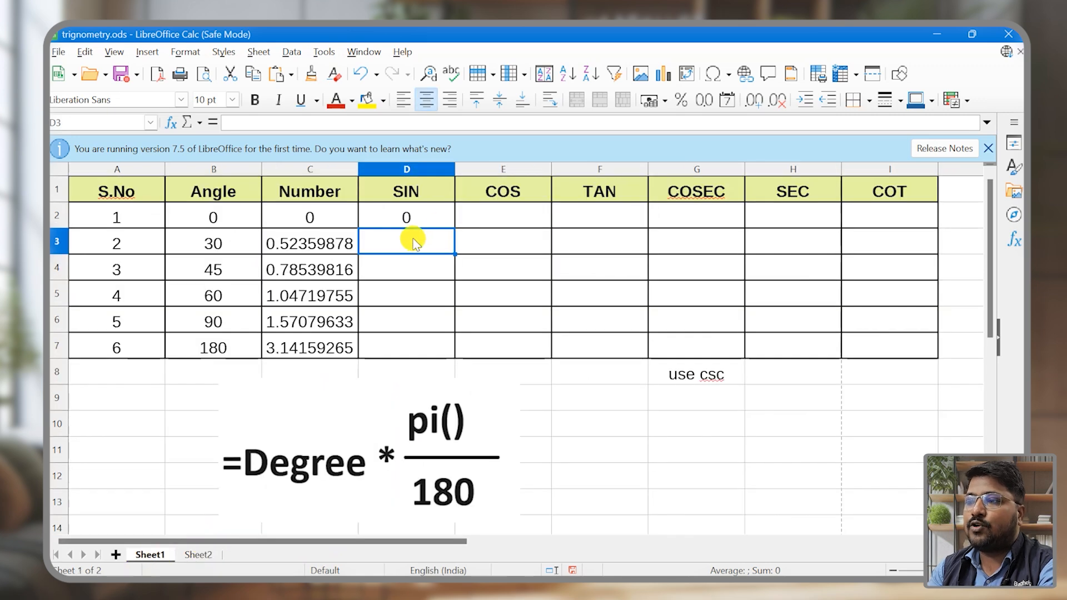
text(=sin()
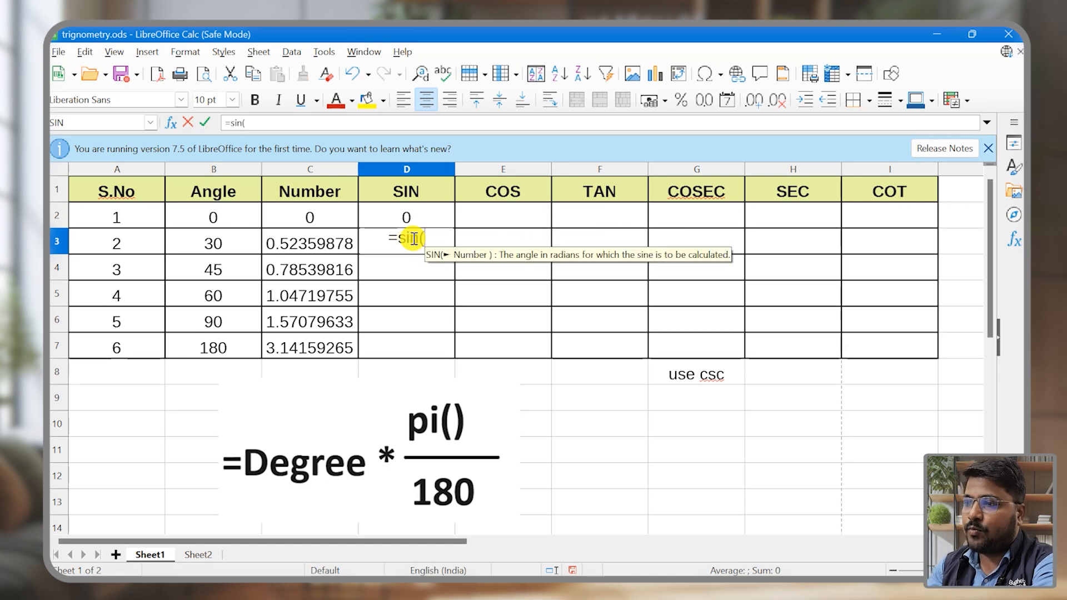
click(284, 244)
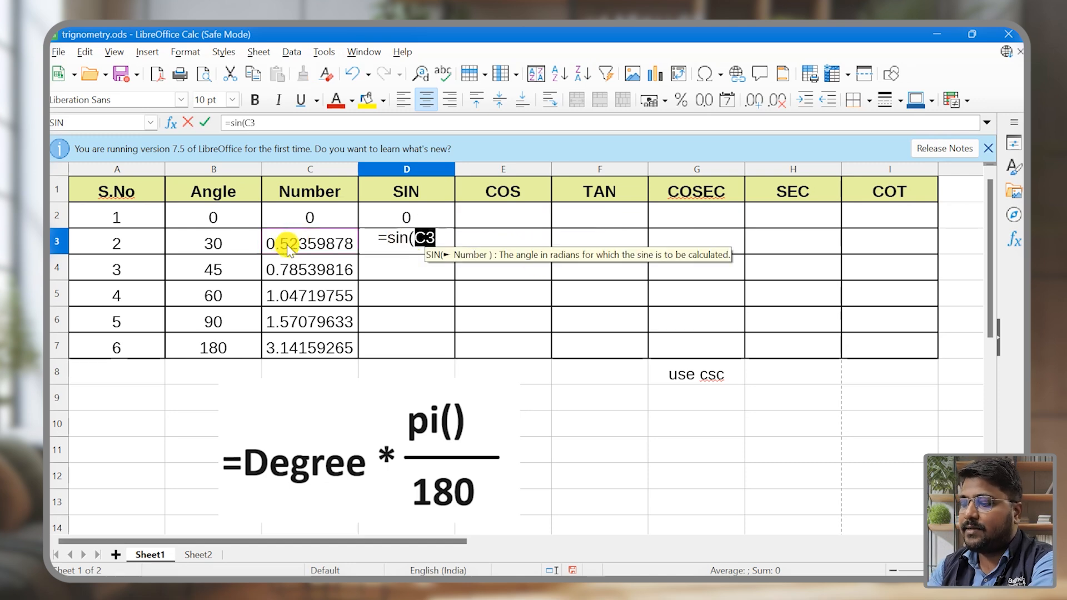
text())
key(Return)
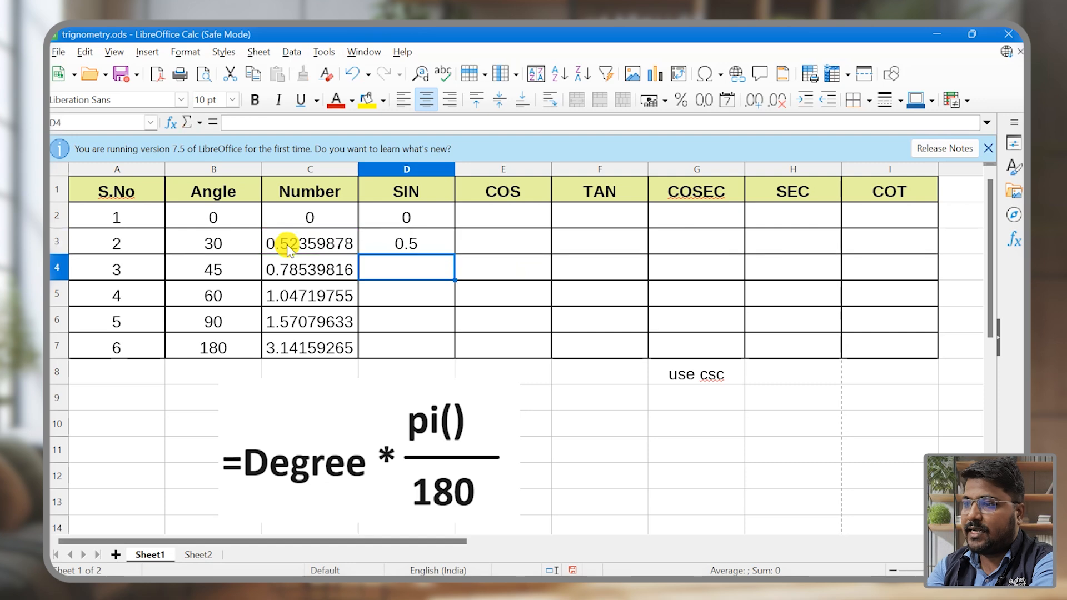
Step: Fill the sine formula from D3 down to D7 in the SIN column
click(417, 245)
drag(456, 252, 452, 355)
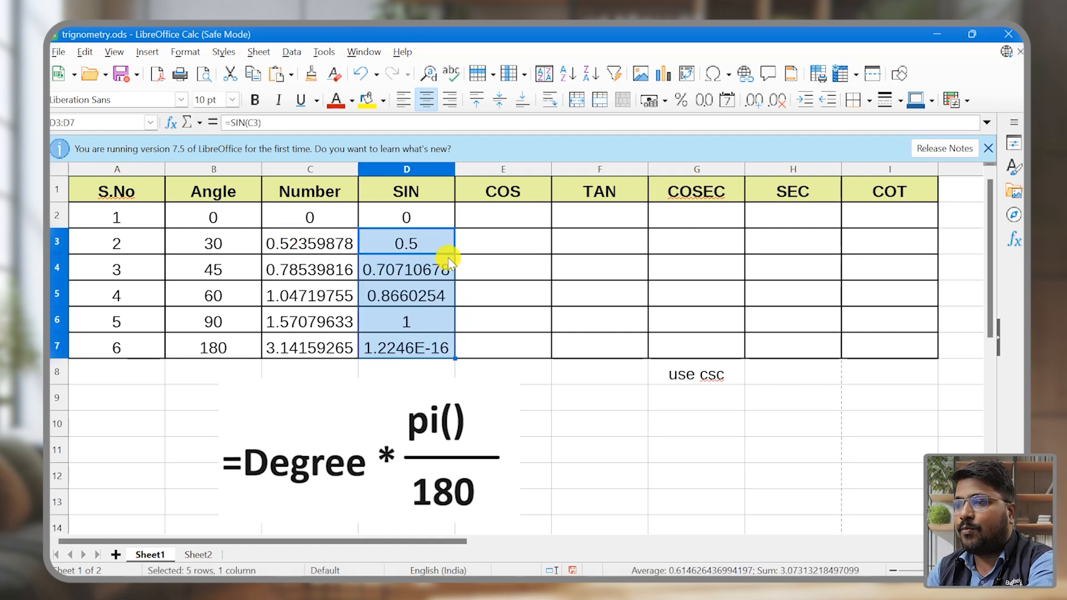
click(448, 261)
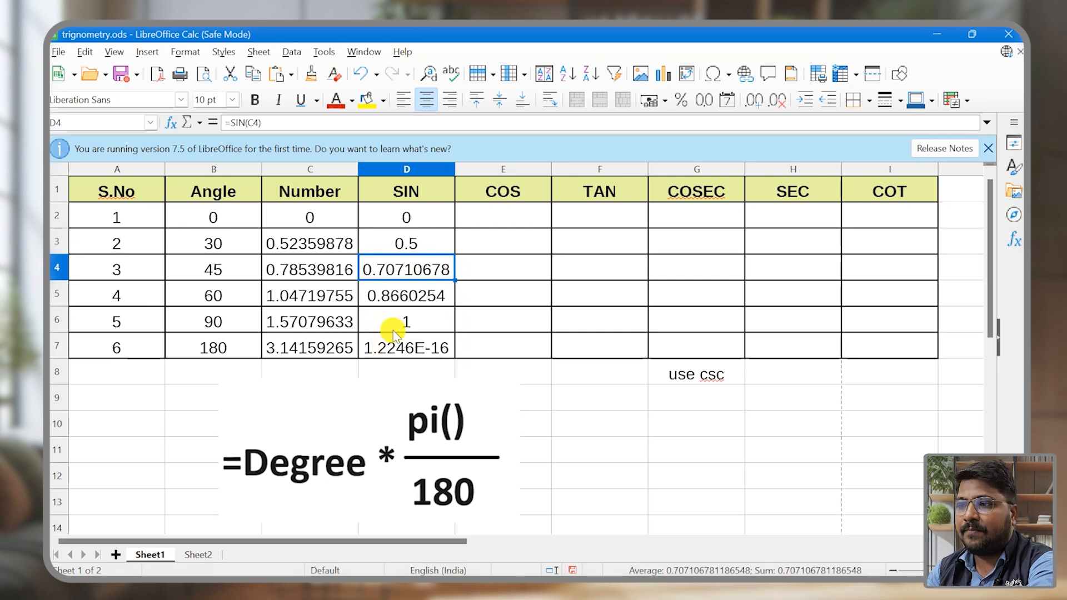
Step: Review the SIN column against the 90-degree angle, and check the sine row of the reference chart on Sheet2
click(400, 192)
click(192, 322)
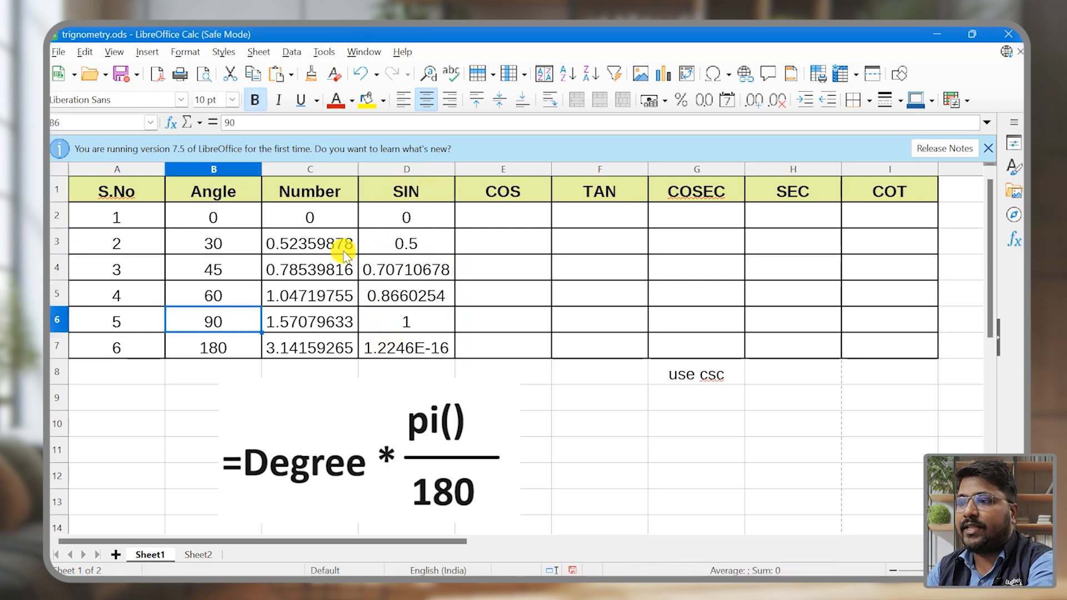
ctrl+click(405, 190)
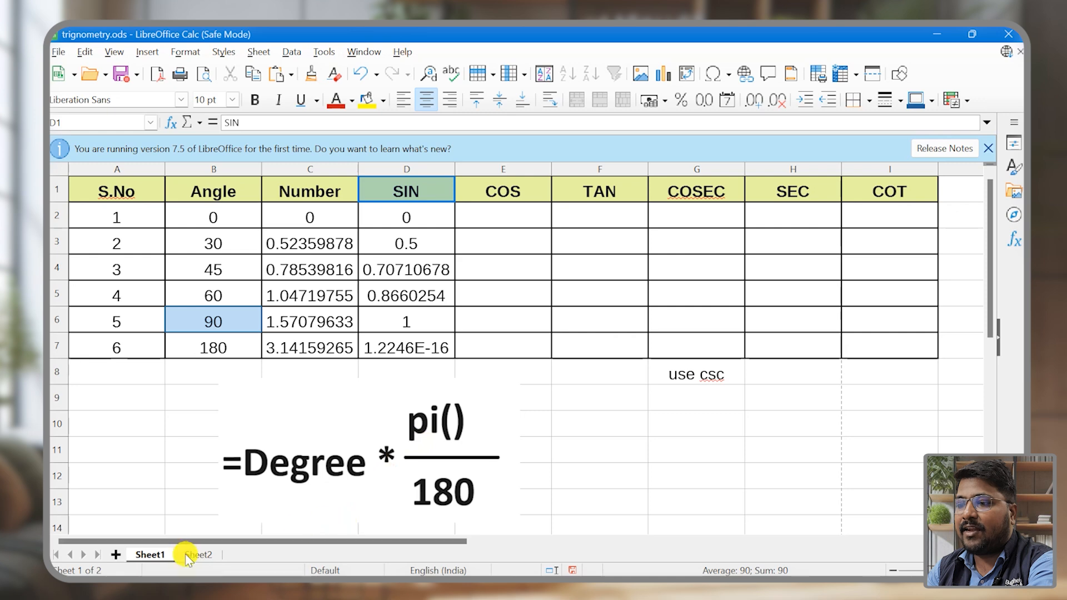
click(186, 554)
click(204, 251)
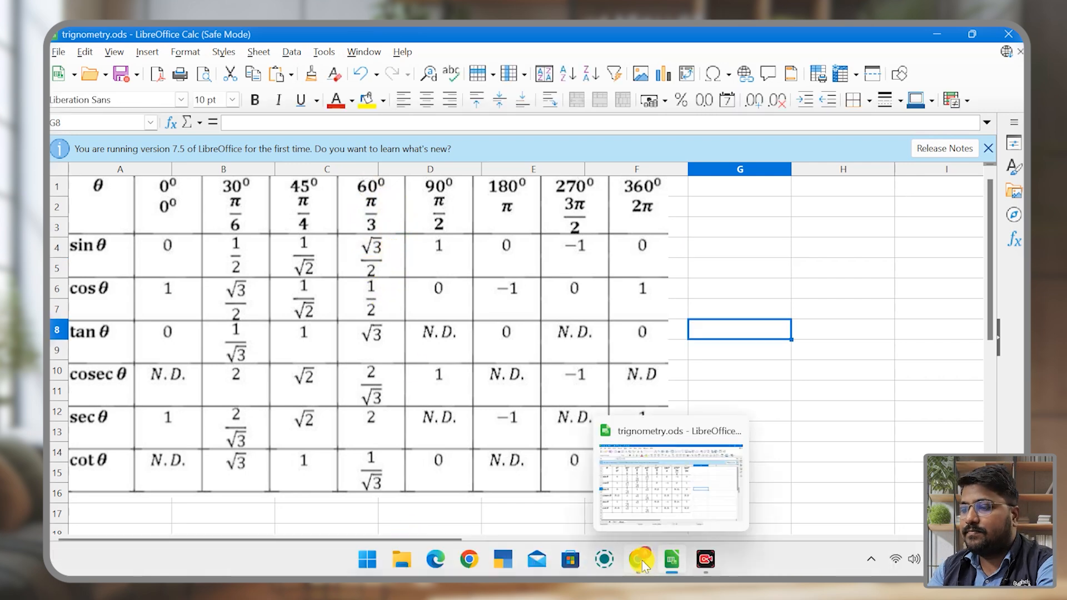
Step: Switch to Chrome and search Google in a new tab for "root 3 value", highlighting the calculator's answer
click(641, 559)
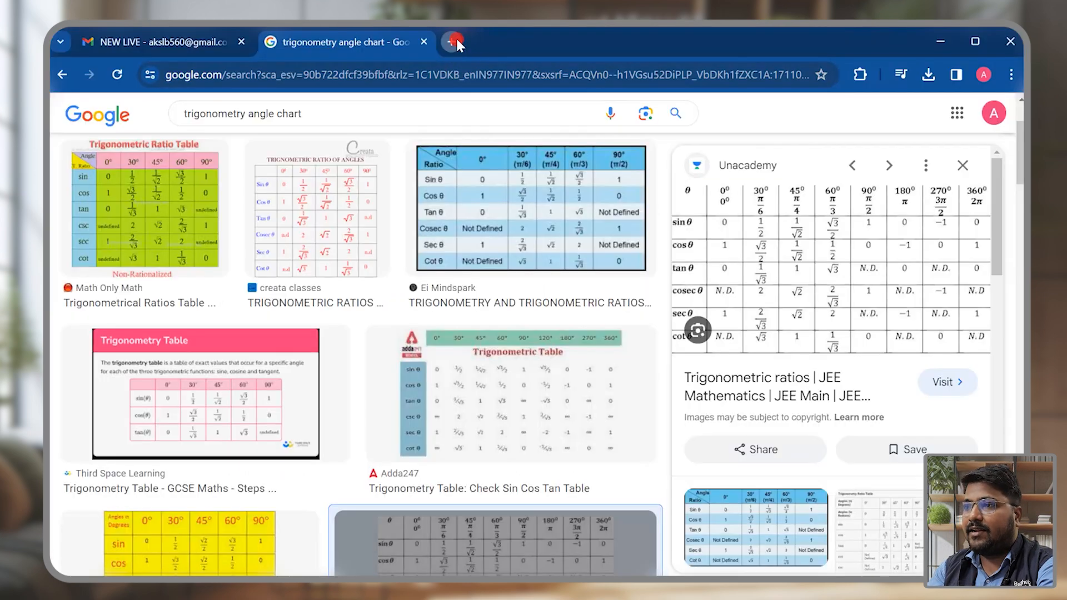
click(453, 40)
text(root 3 value)
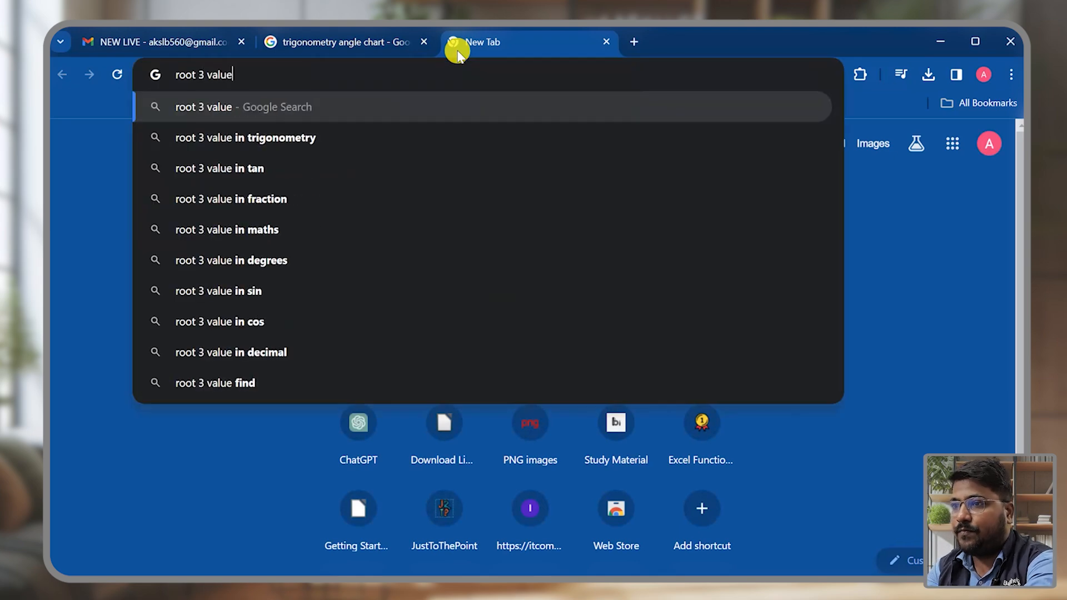
key(Return)
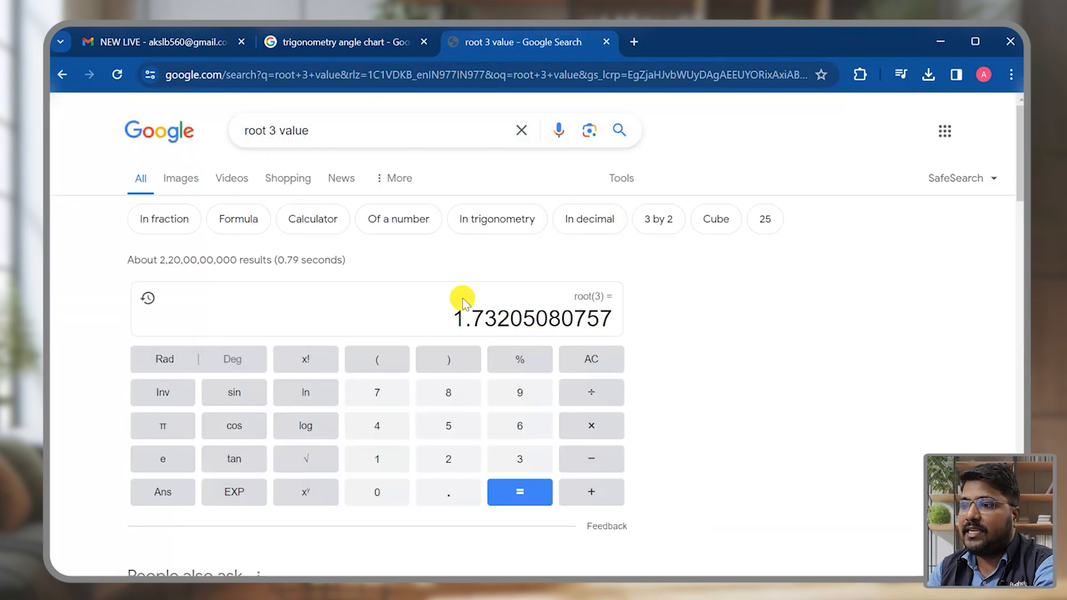
drag(451, 318, 626, 322)
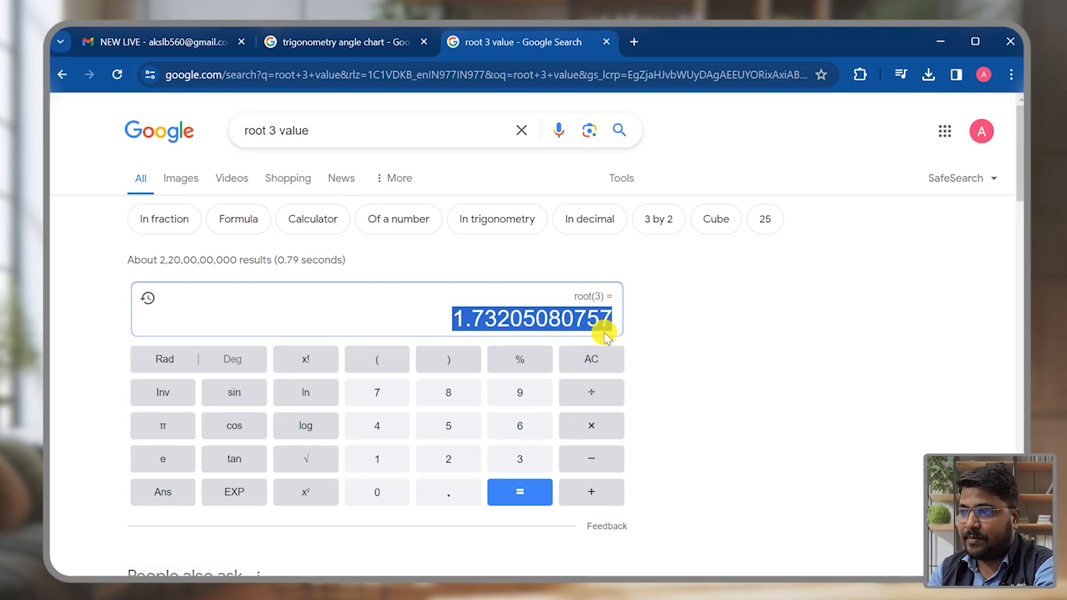
Step: Divide the root 3 value by 2 in the Google calculator
click(587, 400)
click(452, 462)
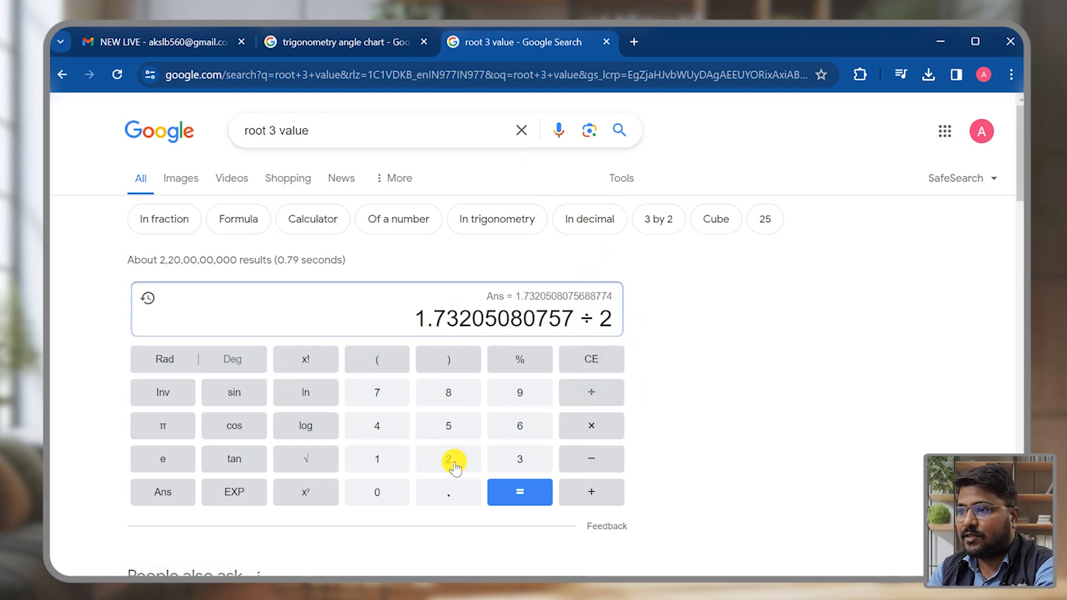
click(545, 500)
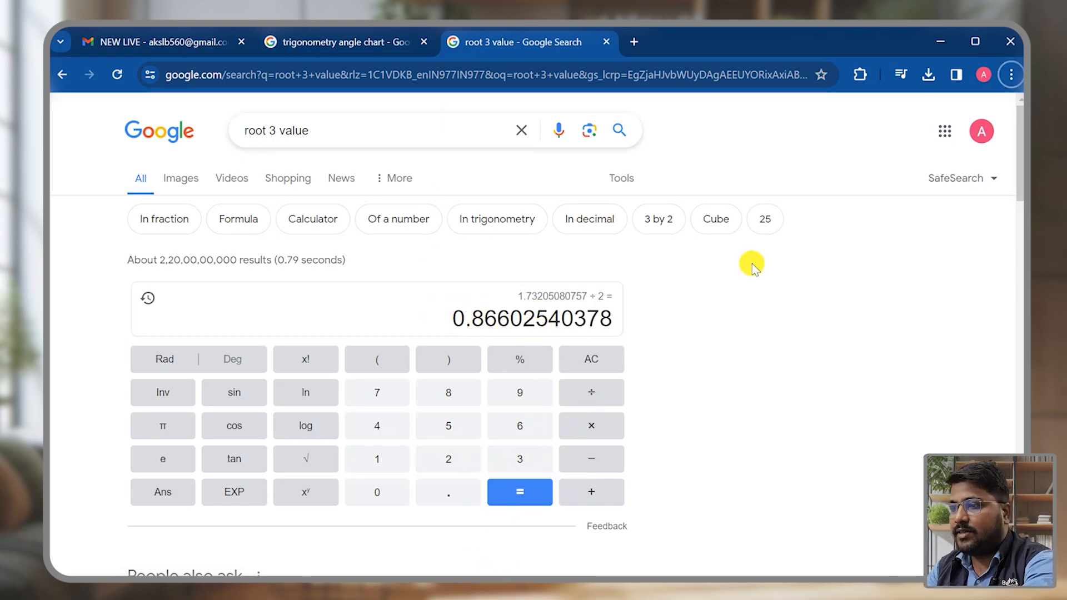
Step: Return to Sheet1 in LibreOffice Calc and compare the sine of the 60-degree angle in D5 with the calculated value
key(alt+Tab)
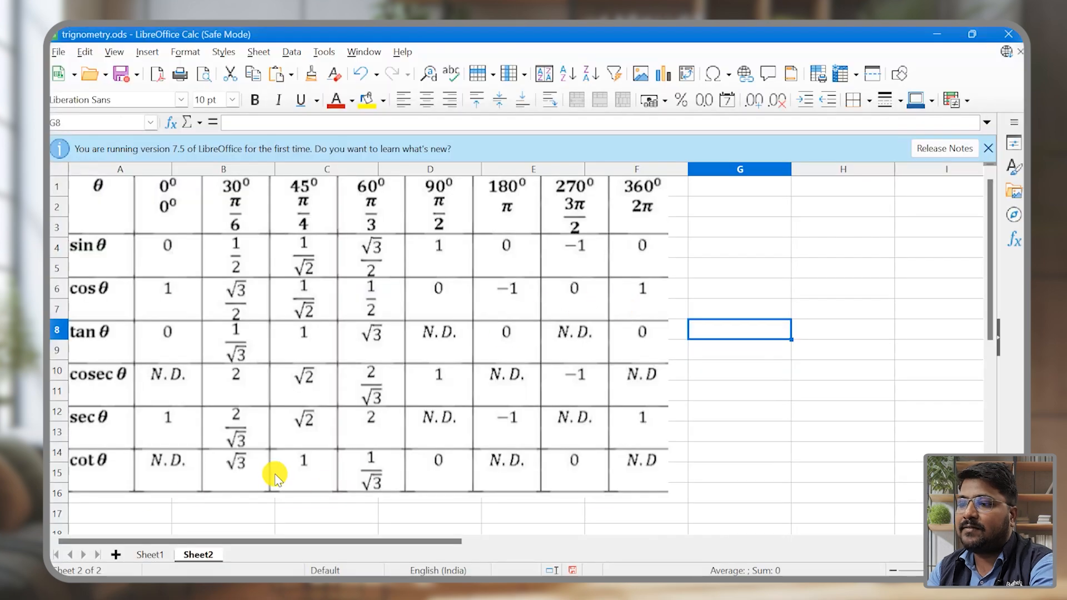
click(151, 554)
click(410, 296)
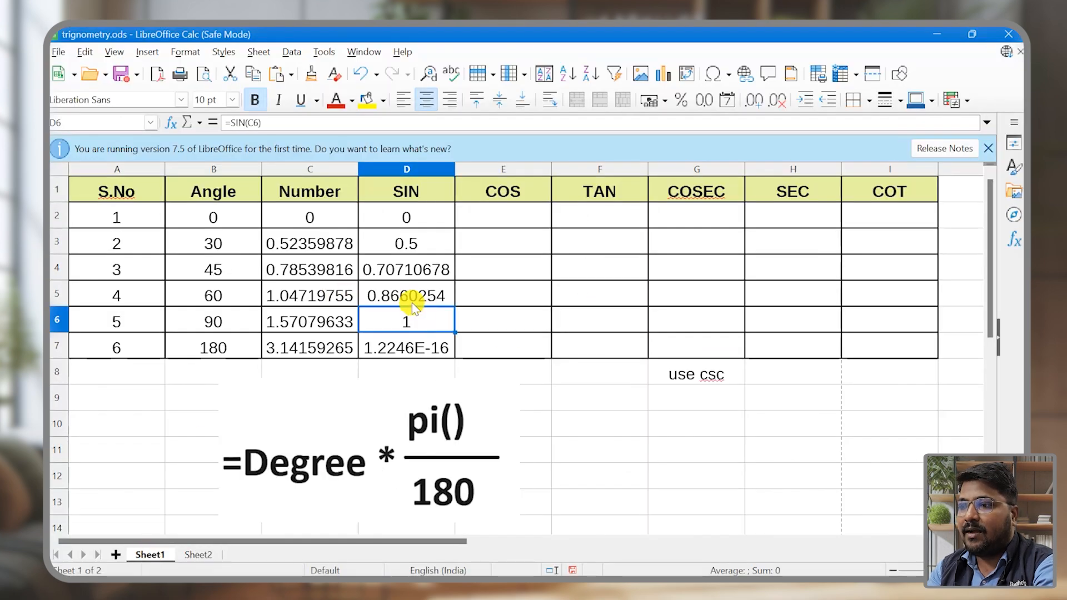
drag(409, 296, 231, 290)
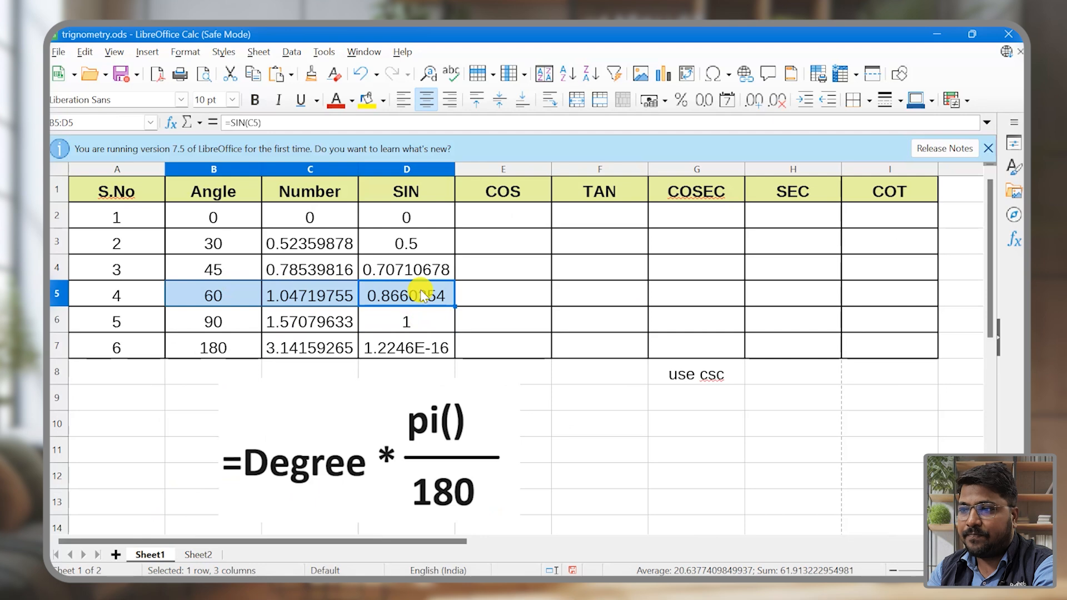
click(423, 296)
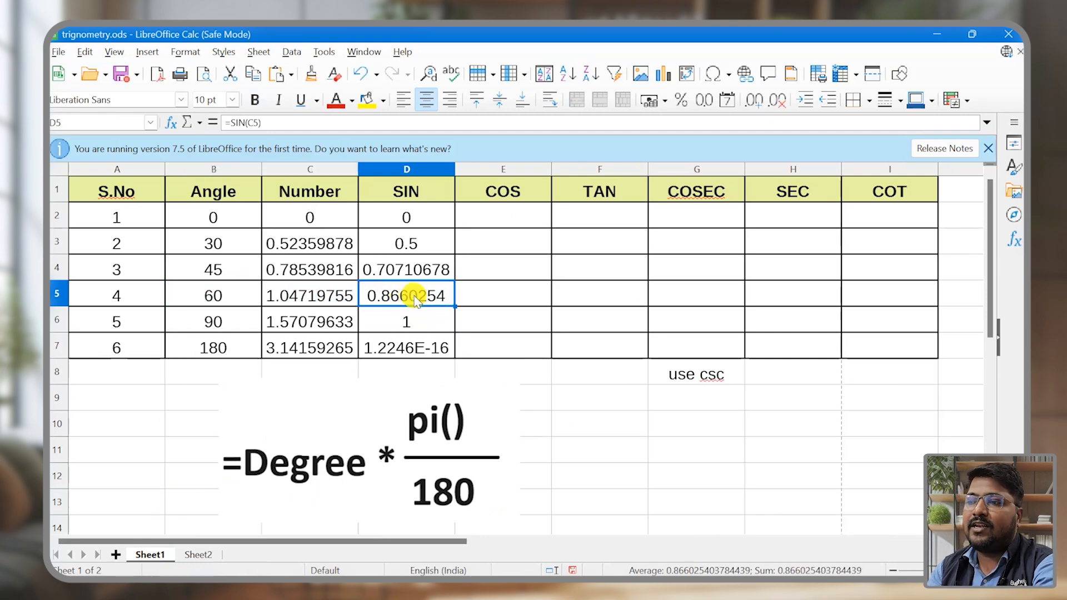
Step: Enter =COS(C2) in cell E2 and fill the formula down to E7 in the COS column
click(533, 215)
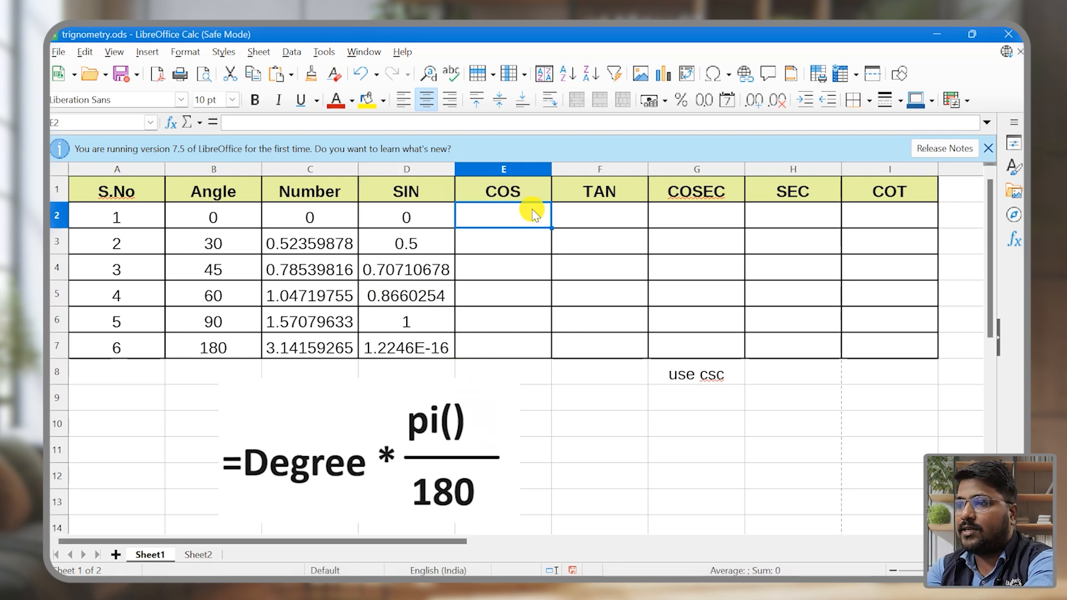
text(=cos()
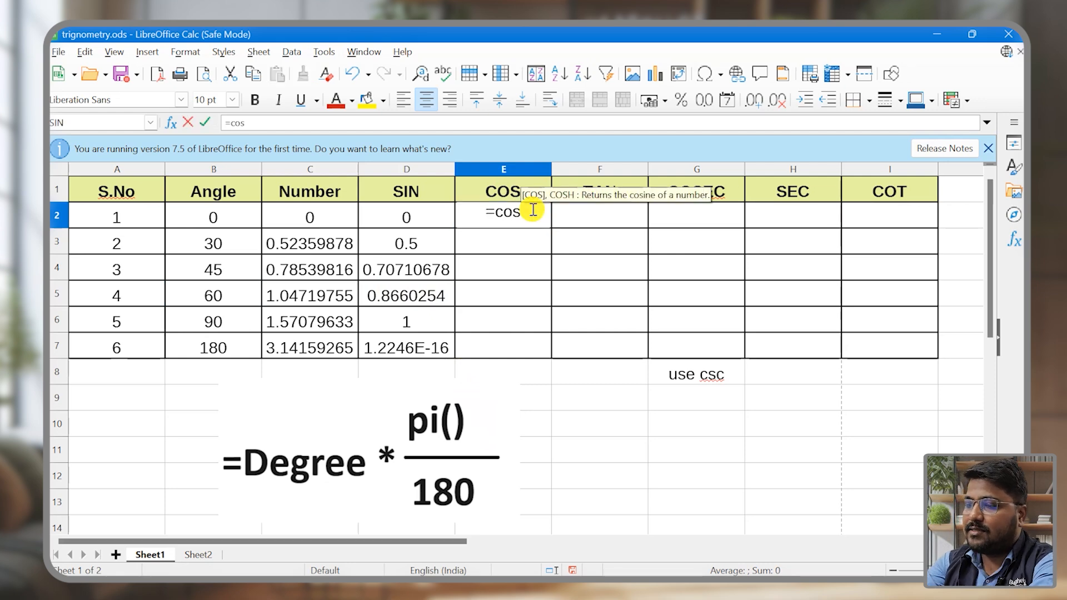
click(307, 215)
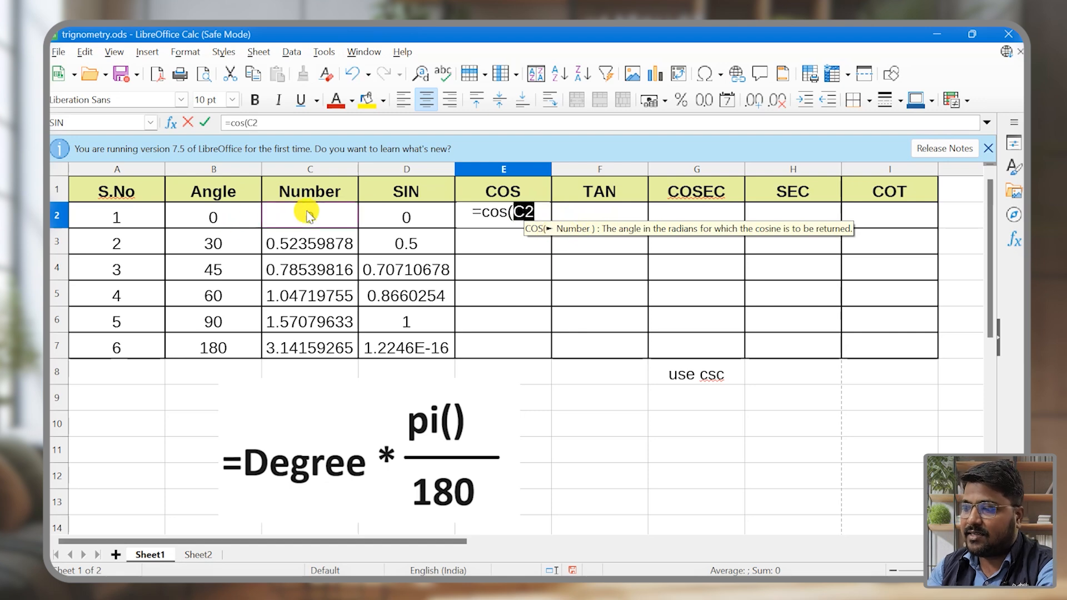
text())
key(Return)
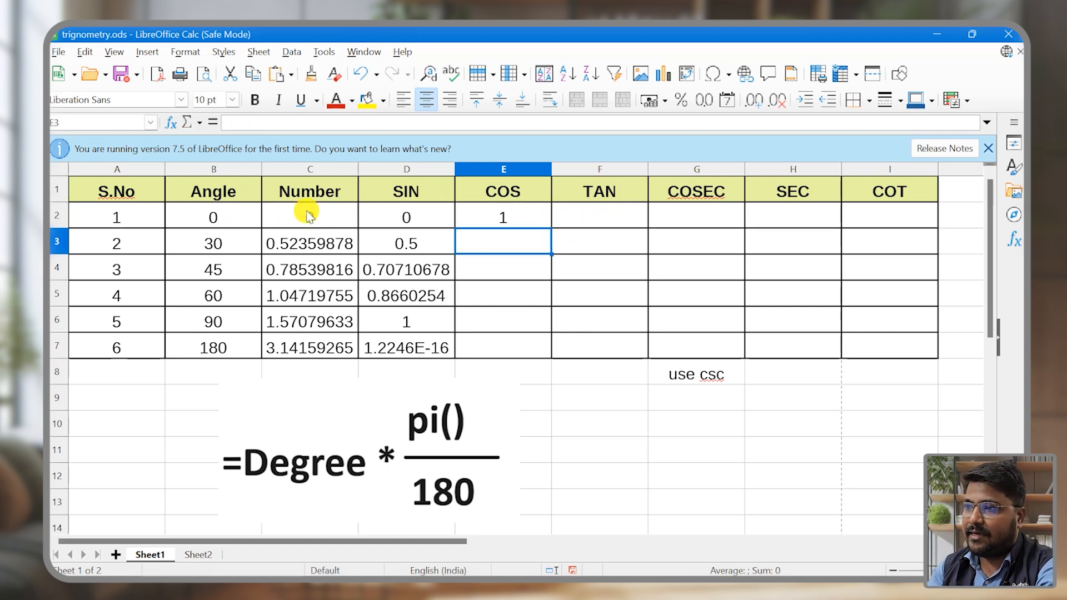
click(547, 218)
drag(552, 228, 551, 339)
click(567, 213)
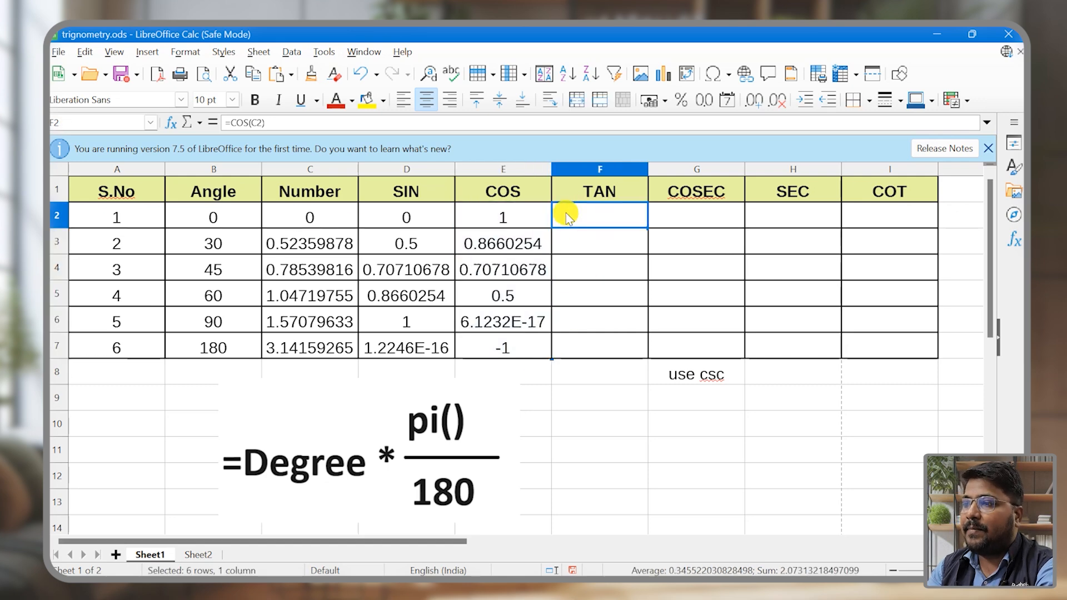
Step: Format the values in C2:E7 as numbers with two decimal places
drag(328, 216, 483, 351)
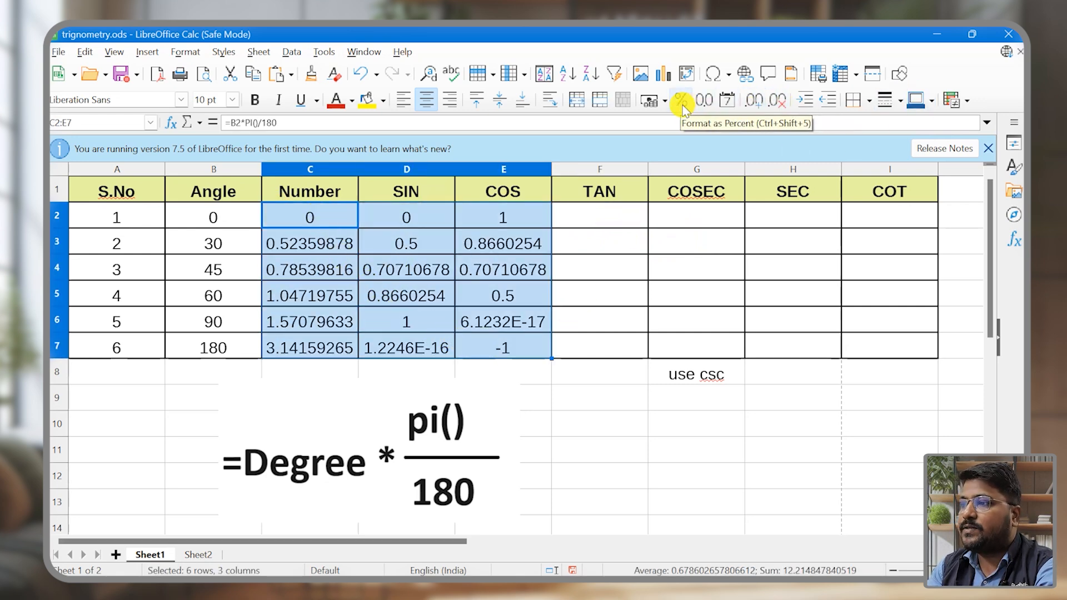
click(702, 104)
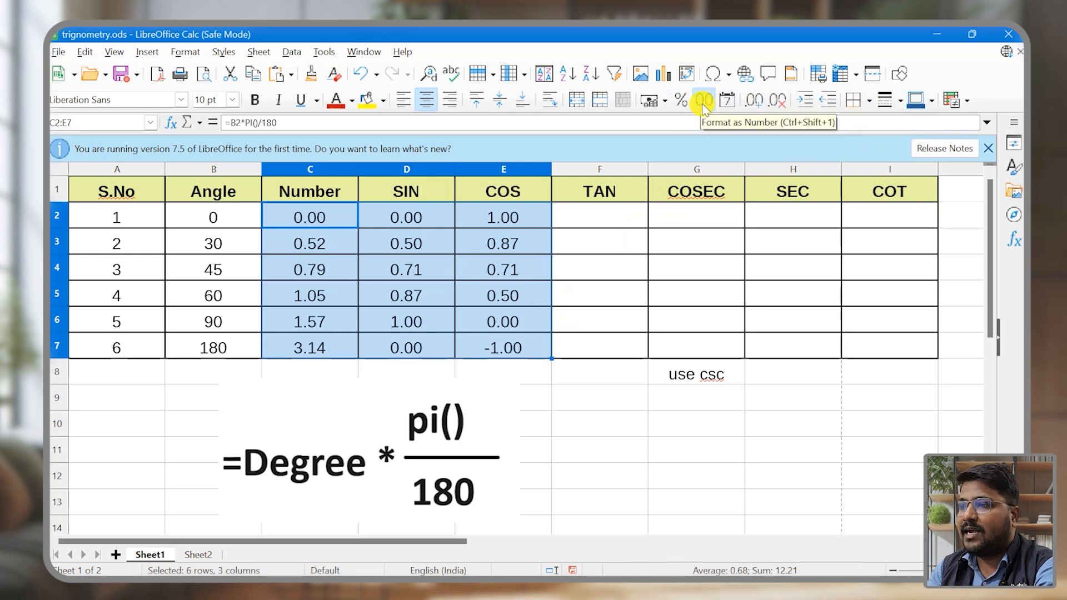
click(616, 261)
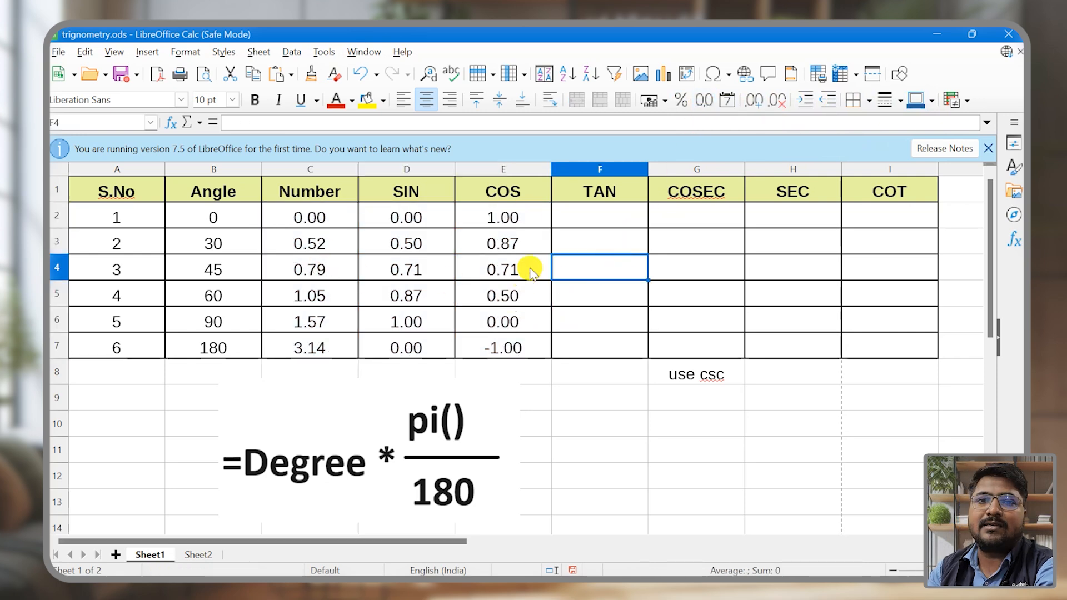
Step: Enter =TAN(C2) in cell F2 and fill the formula down to F7 in the TAN column
text(=tan)
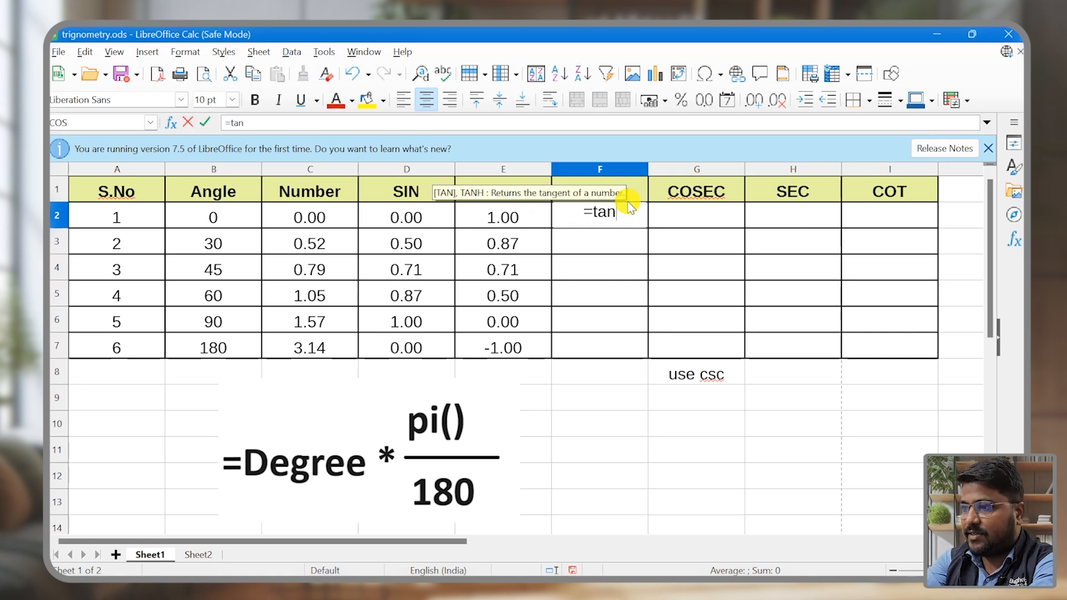
text(()
click(307, 219)
text())
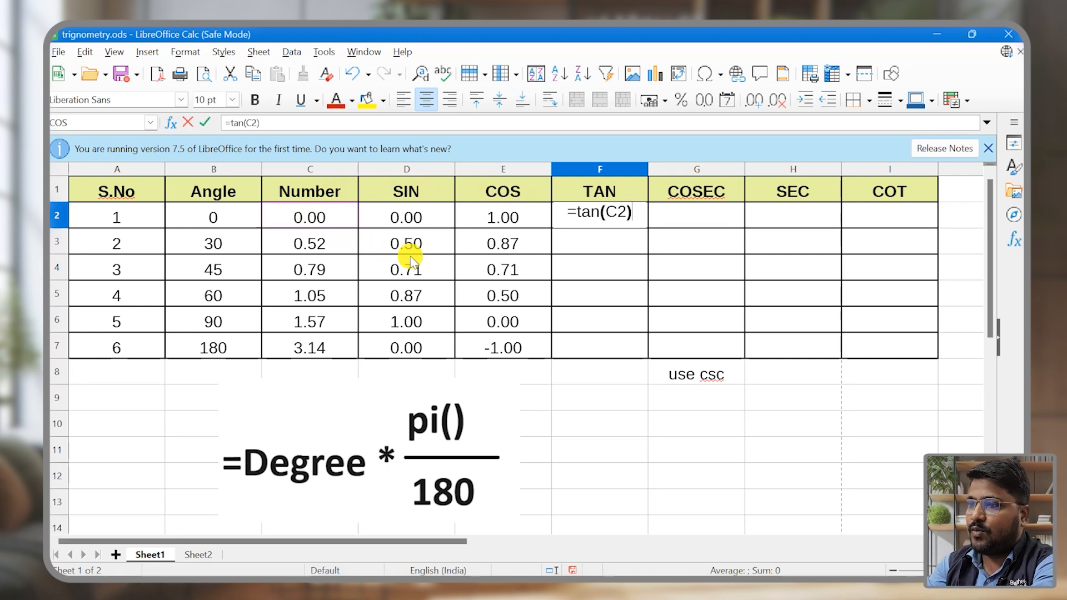
key(Return)
key(Up)
drag(648, 227, 645, 359)
Step: Check the function hint below the COSEC column, enter =CSC(C2) in cell G2, and fill the formula down to G7
click(688, 216)
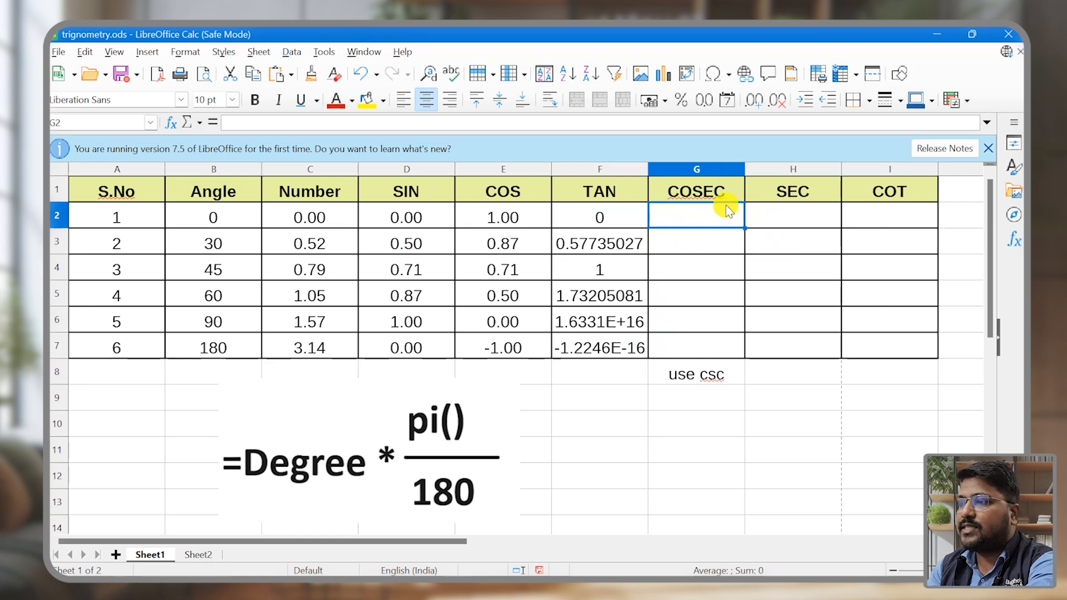
click(721, 383)
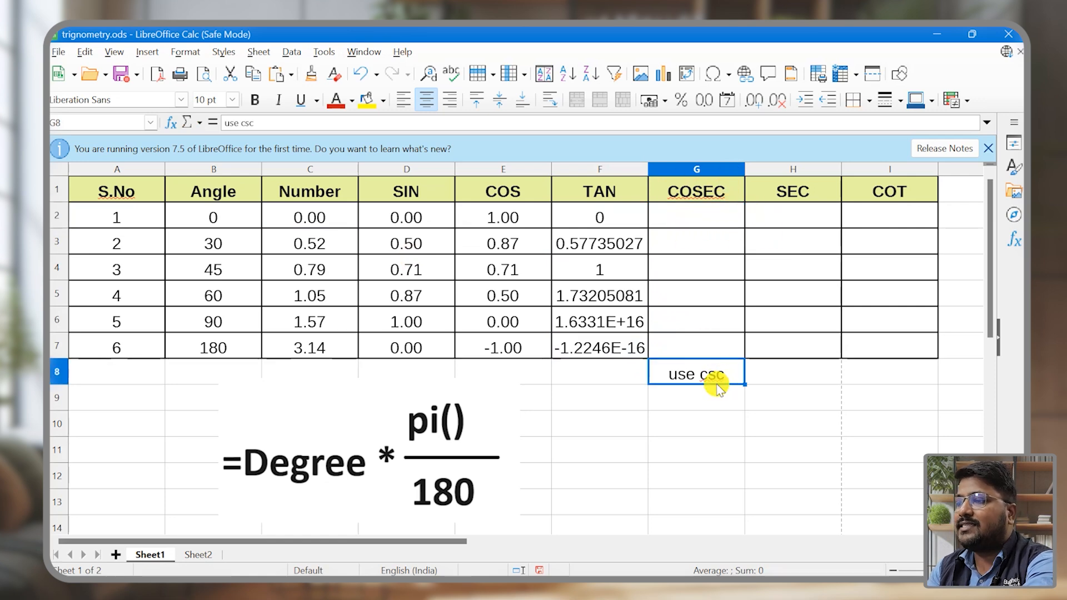
click(693, 218)
text(=csc()
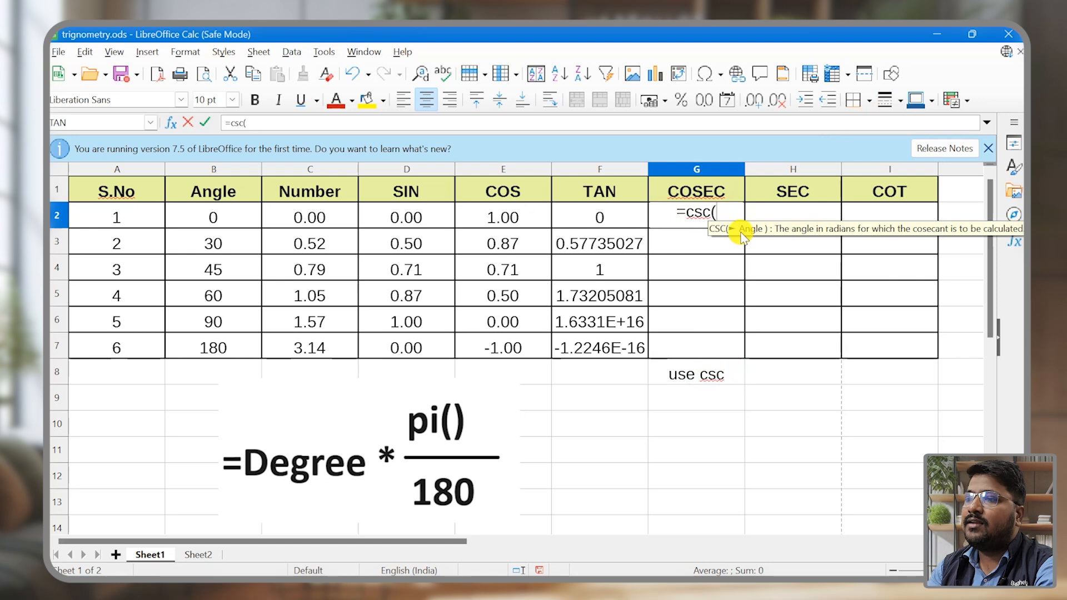
click(314, 221)
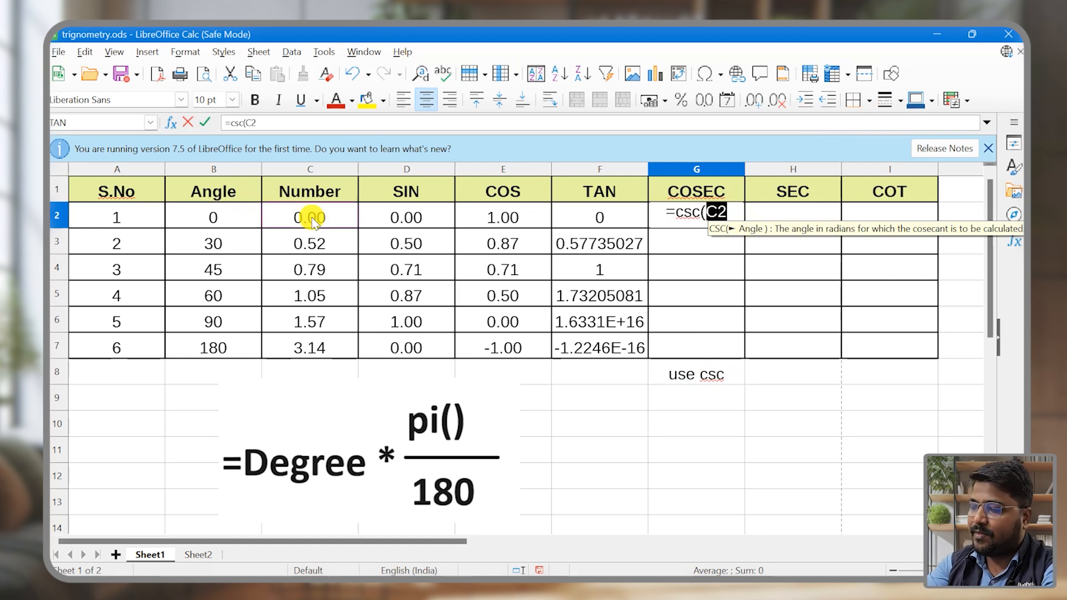
text())
key(Return)
click(711, 214)
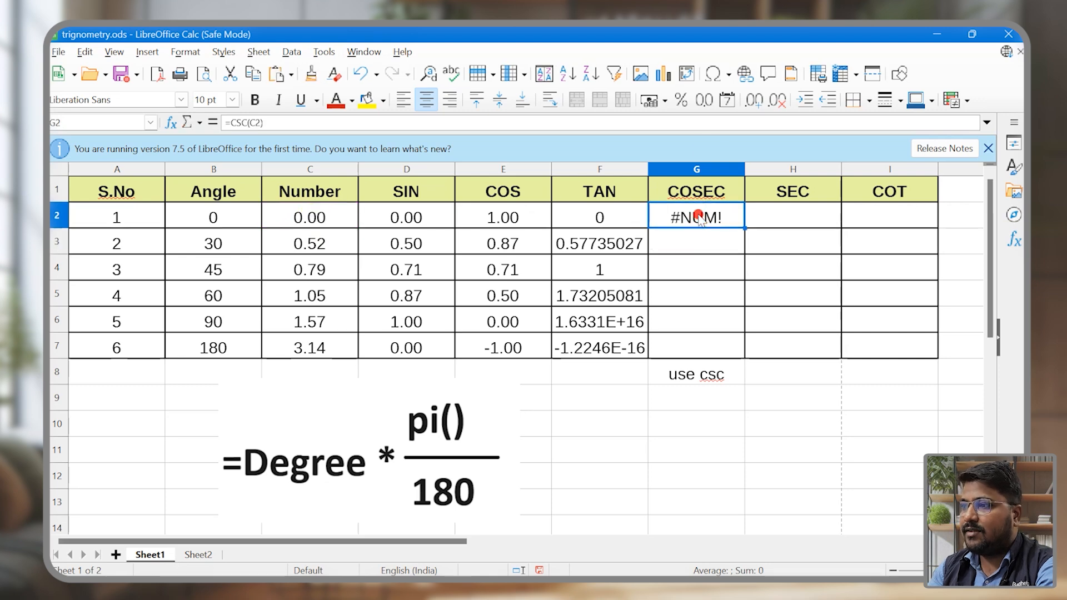
drag(744, 227, 745, 357)
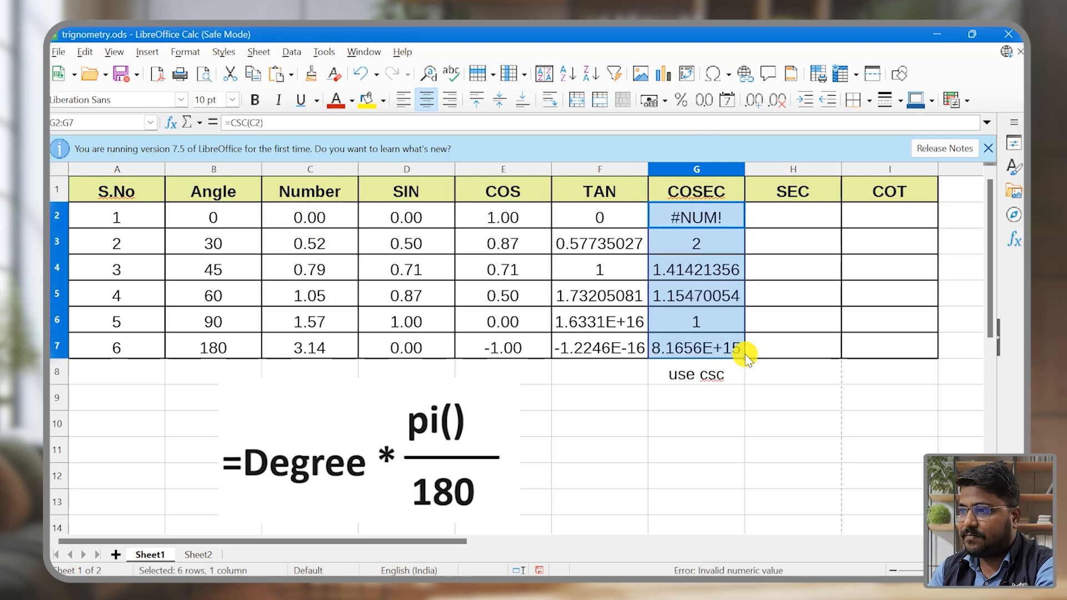
click(560, 288)
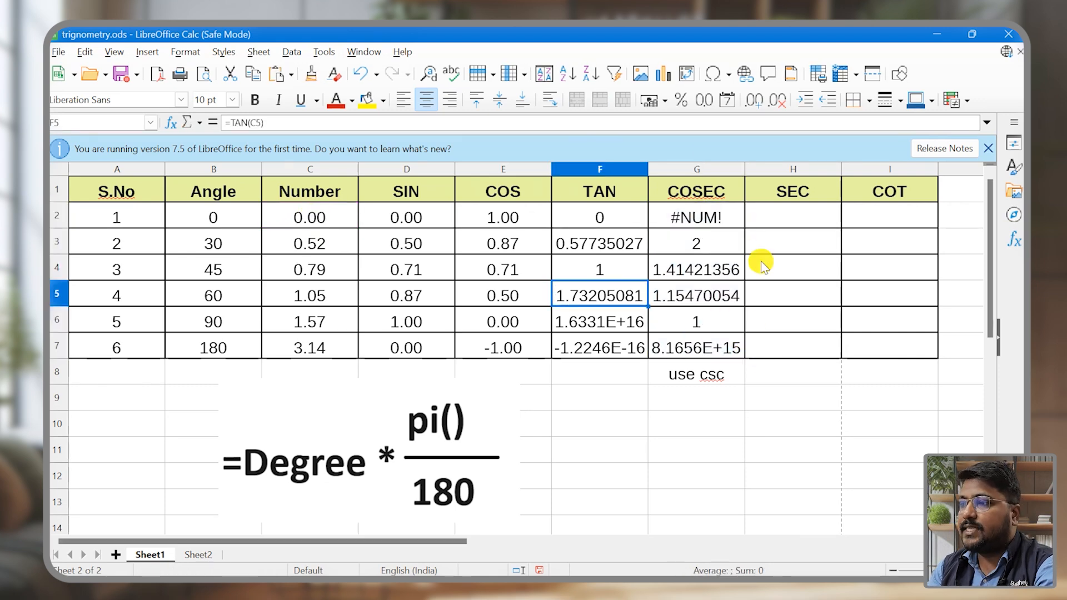
Step: Compare the cosecant of angle 0 in cell G2 with the reference chart on Sheet2
click(679, 220)
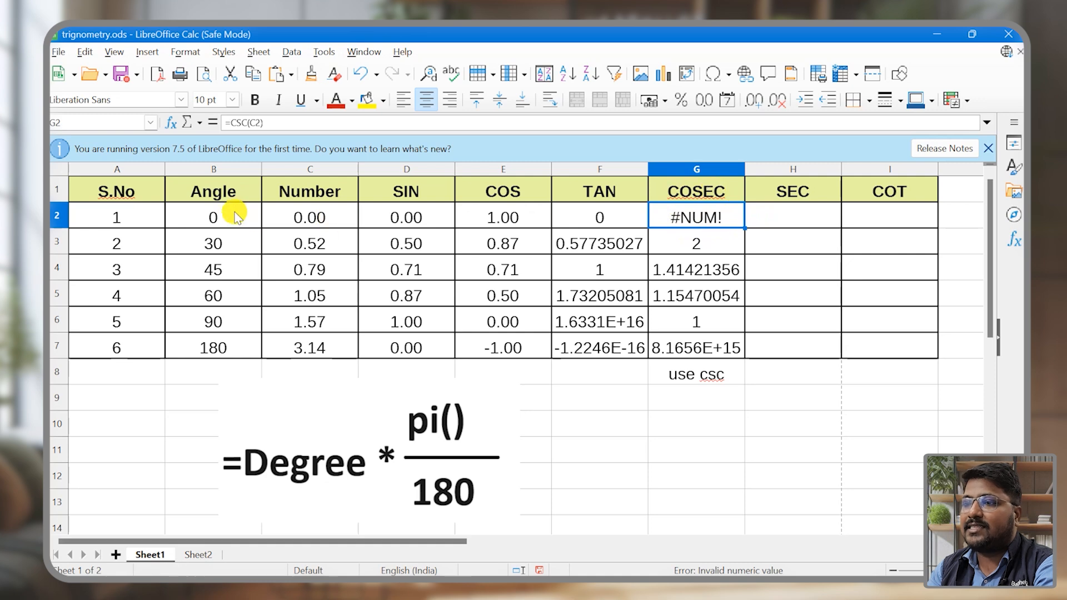
ctrl+click(213, 214)
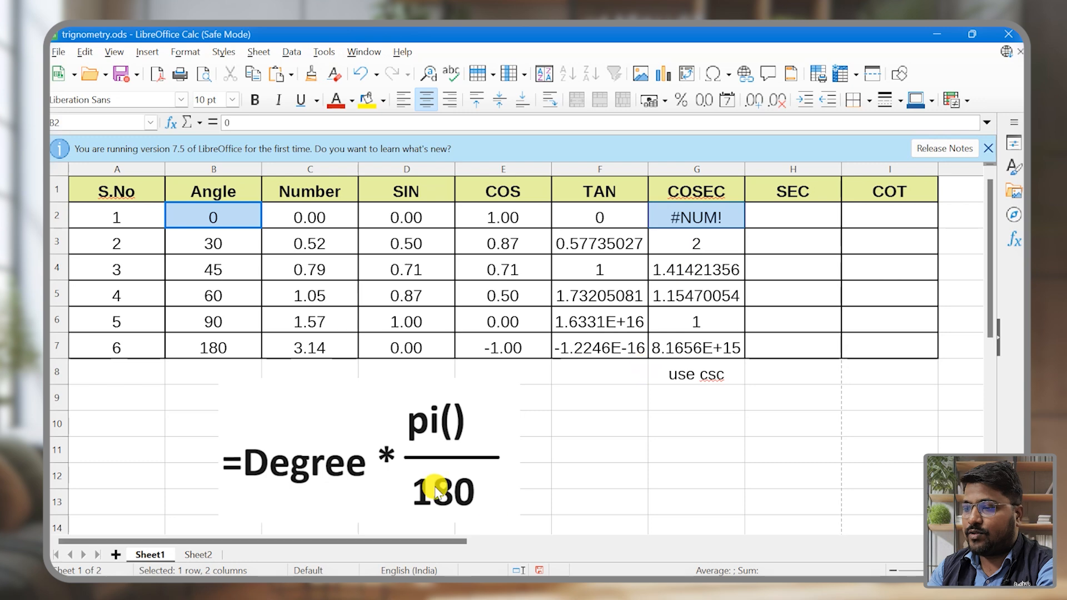
click(199, 555)
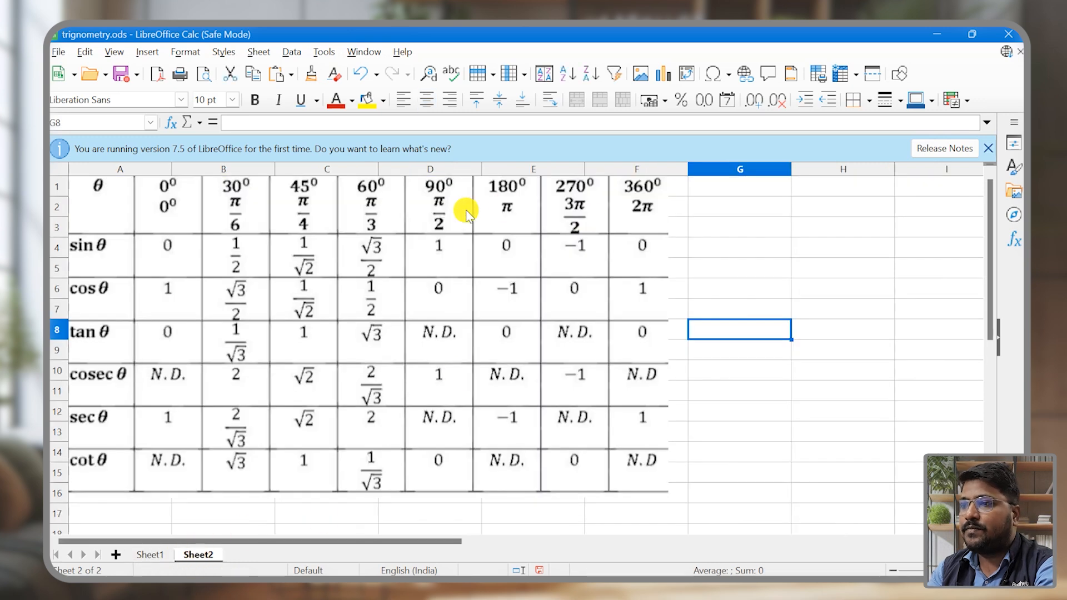
Step: Locate the cosec θ entry for 0° in the reference chart
mouse_move(70, 365)
mouse_down()
mouse_move(89, 384)
mouse_move(191, 399)
mouse_up()
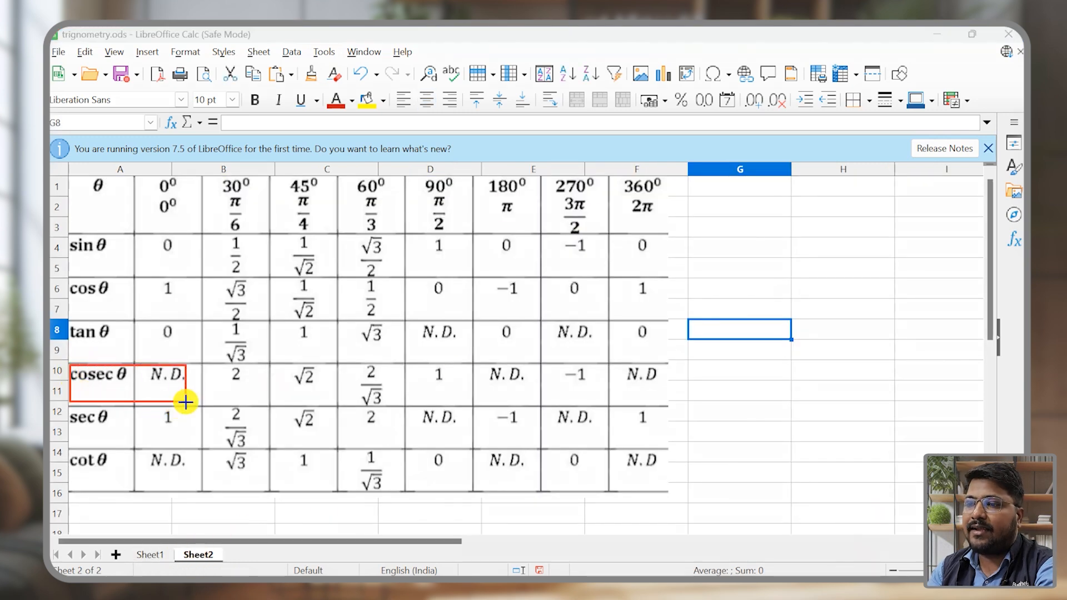
mouse_move(148, 180)
mouse_down()
mouse_move(210, 255)
mouse_move(195, 399)
mouse_up()
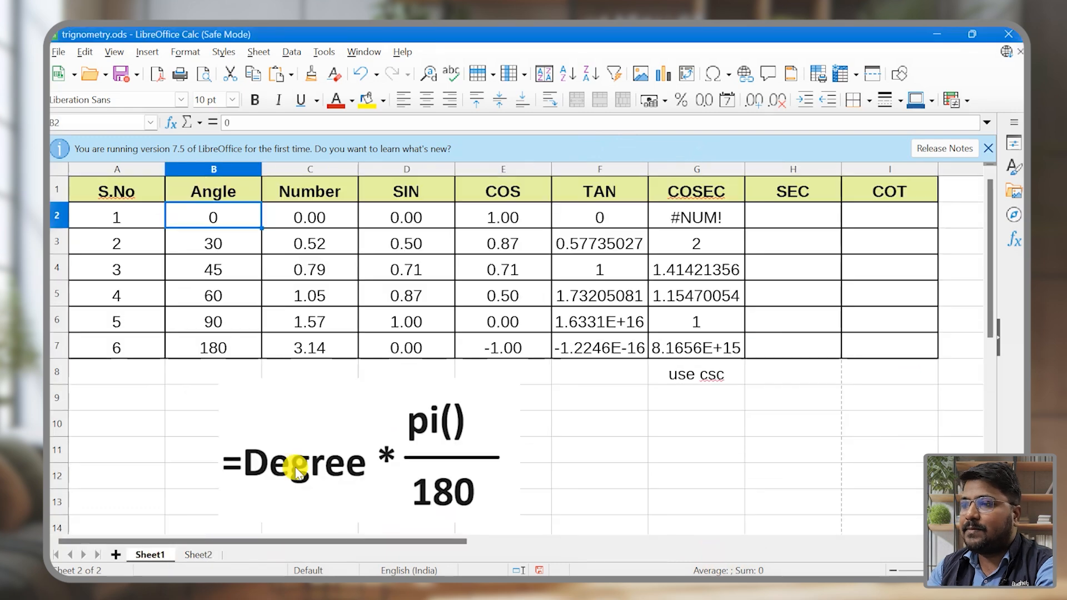
Step: Enter =SEC(C2) in cell H2 of the SEC column on Sheet1
click(783, 214)
text(=sec)
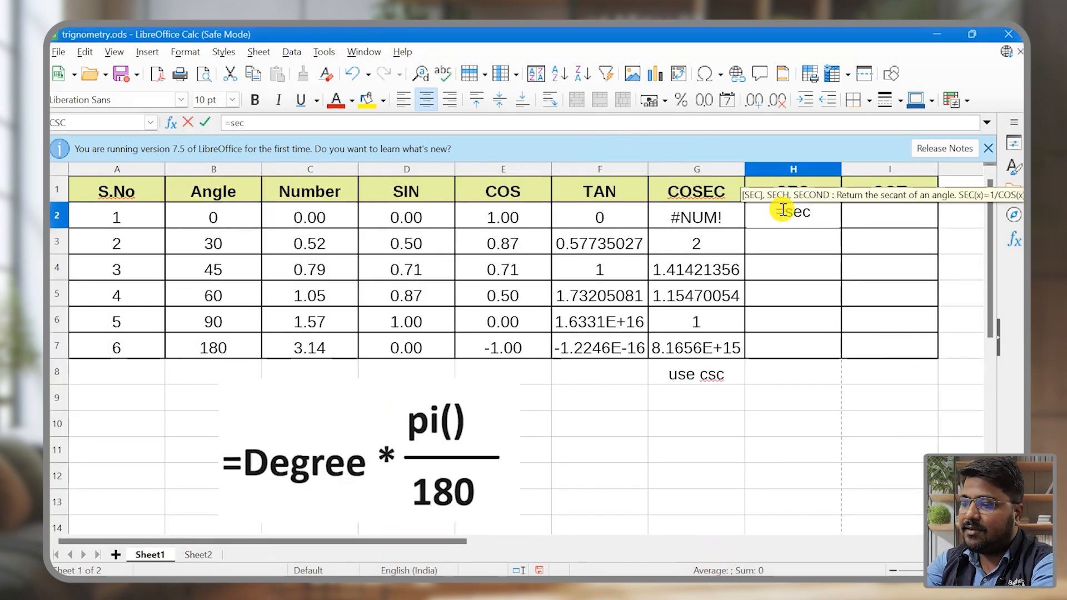
text(()
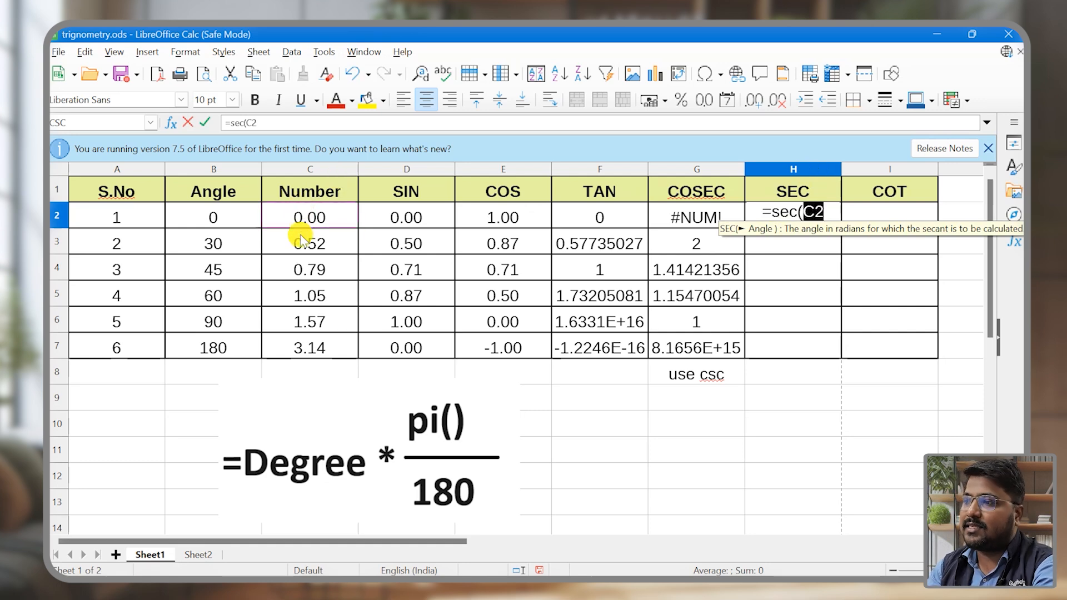
text())
key(Return)
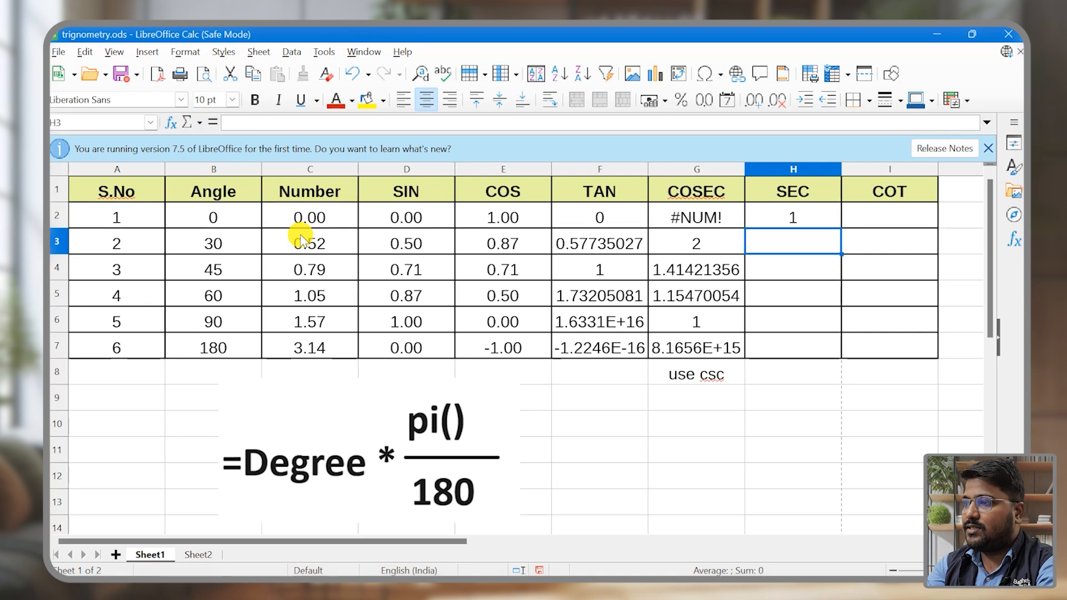
Step: Fill the secant formula from H2 down the SEC column to H7 and clear the extra formula in H8
click(765, 222)
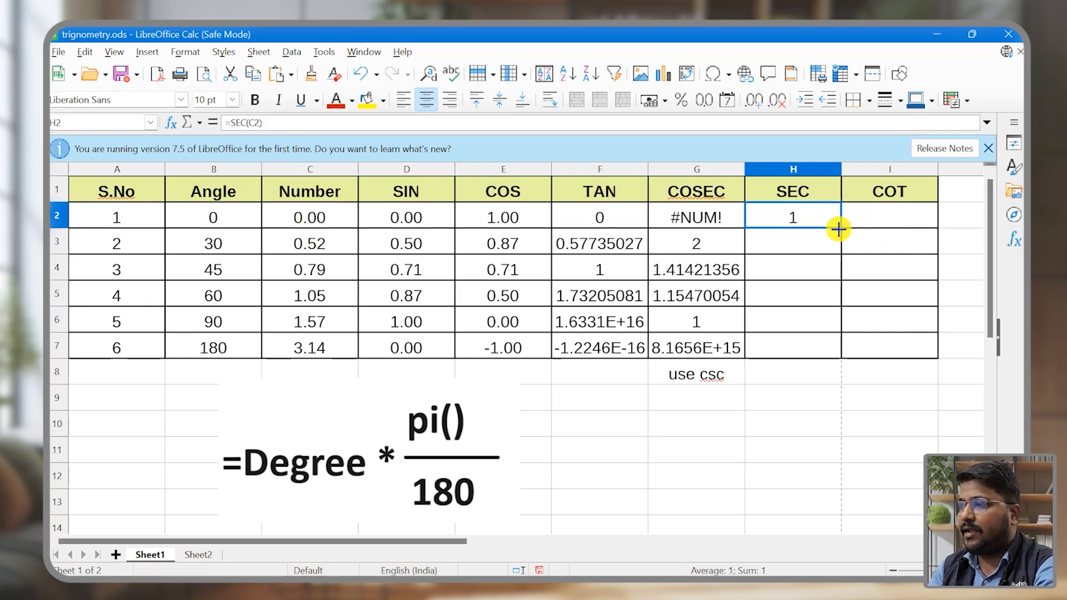
double_click(838, 229)
click(873, 217)
click(795, 373)
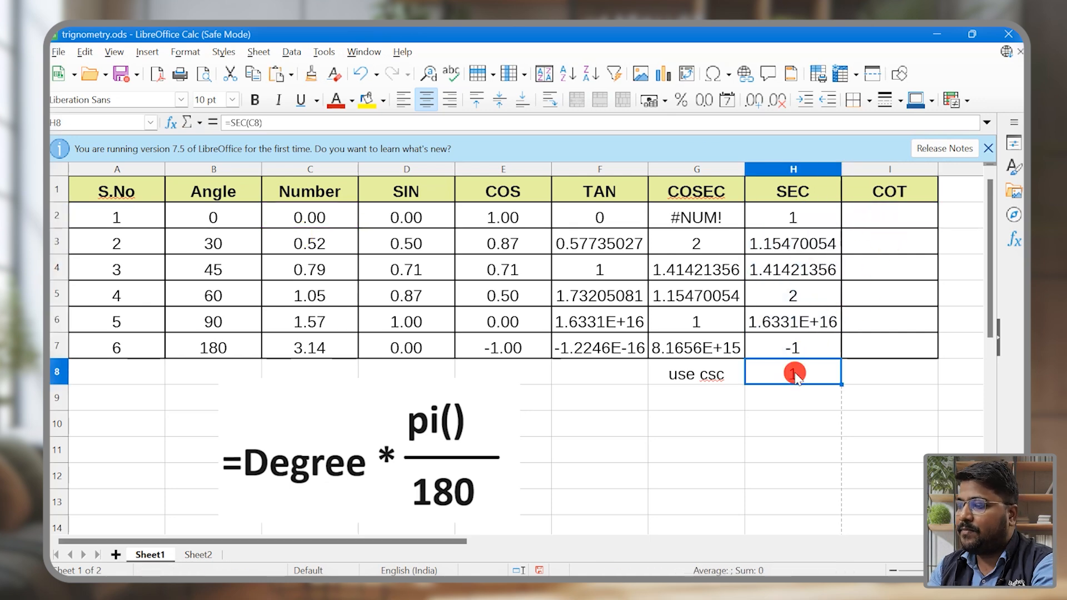
Step: Enter =COT(C2) in cell I2 and fill the formula down to I7 in the COT column
click(873, 218)
text(=cot()
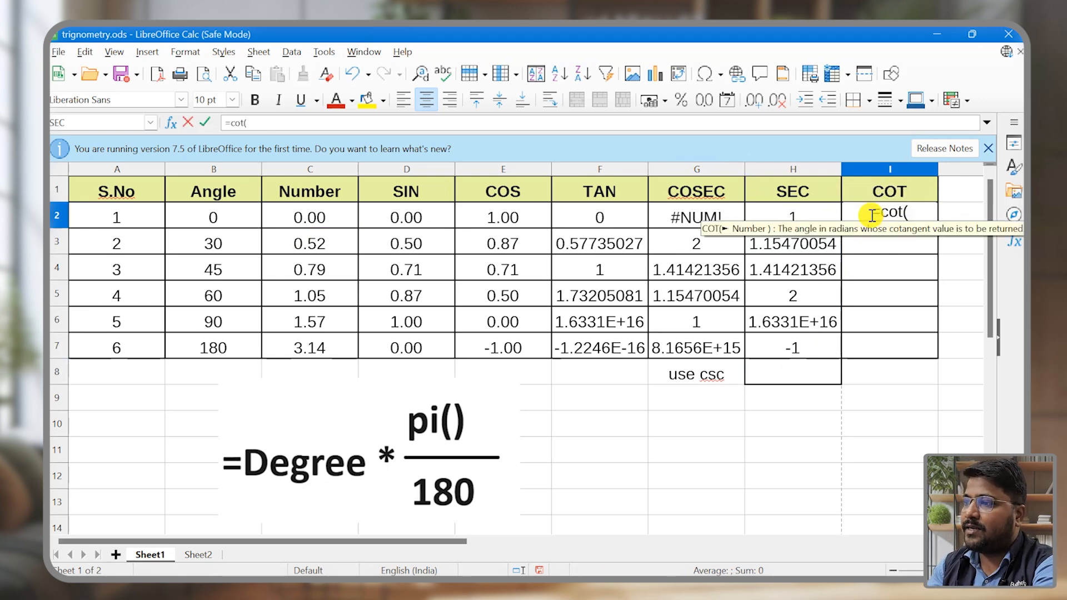
click(314, 216)
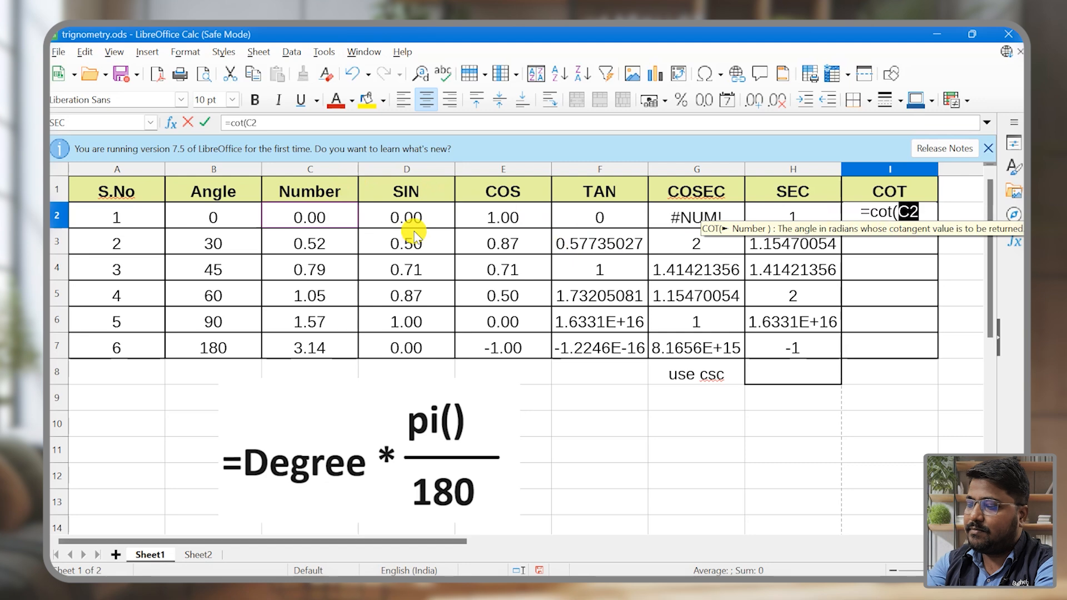
text())
key(Return)
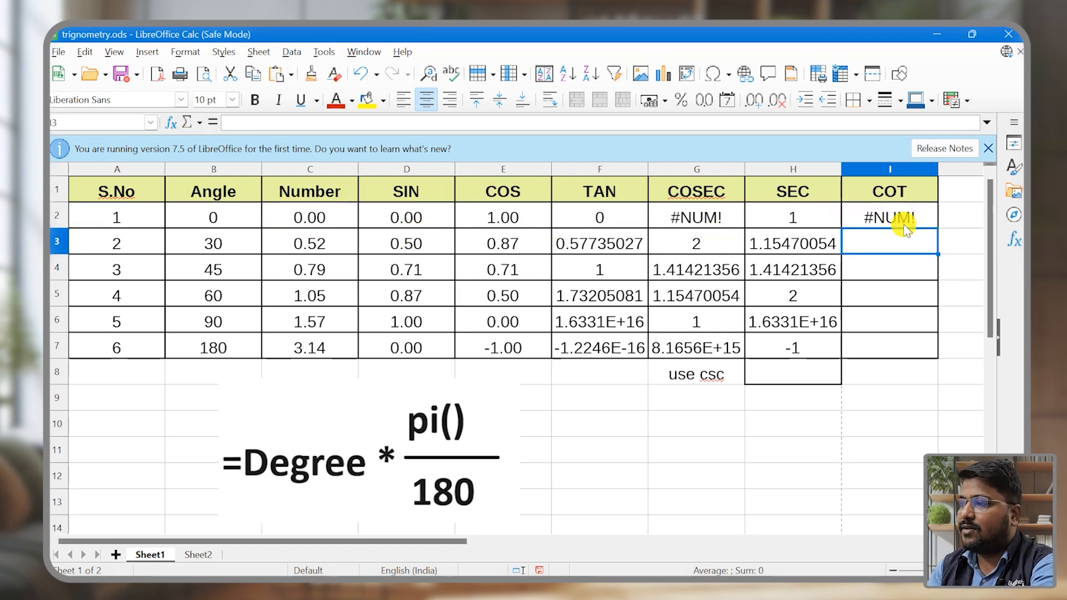
click(904, 224)
drag(939, 228, 917, 351)
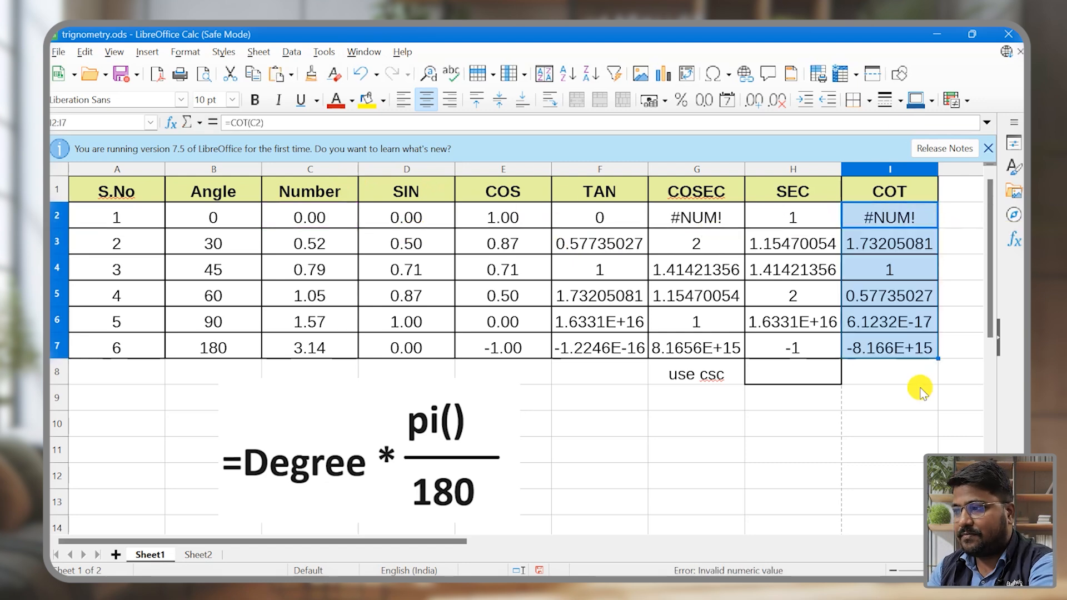
Step: Format the TAN, COSEC, SEC and COT values in F2:I7 as numbers with two decimal places
drag(573, 217, 911, 342)
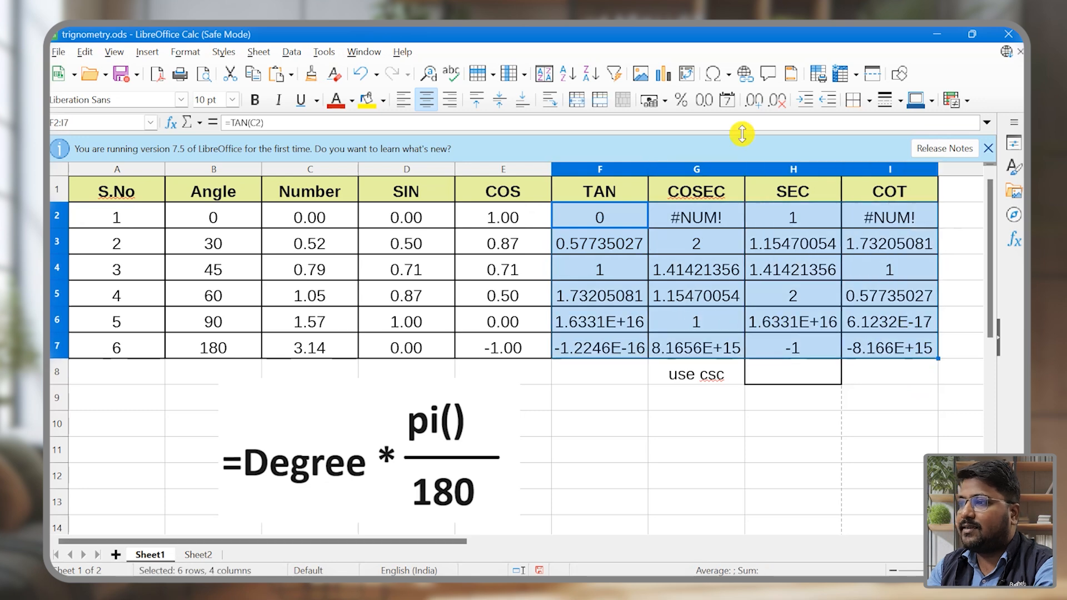
click(705, 100)
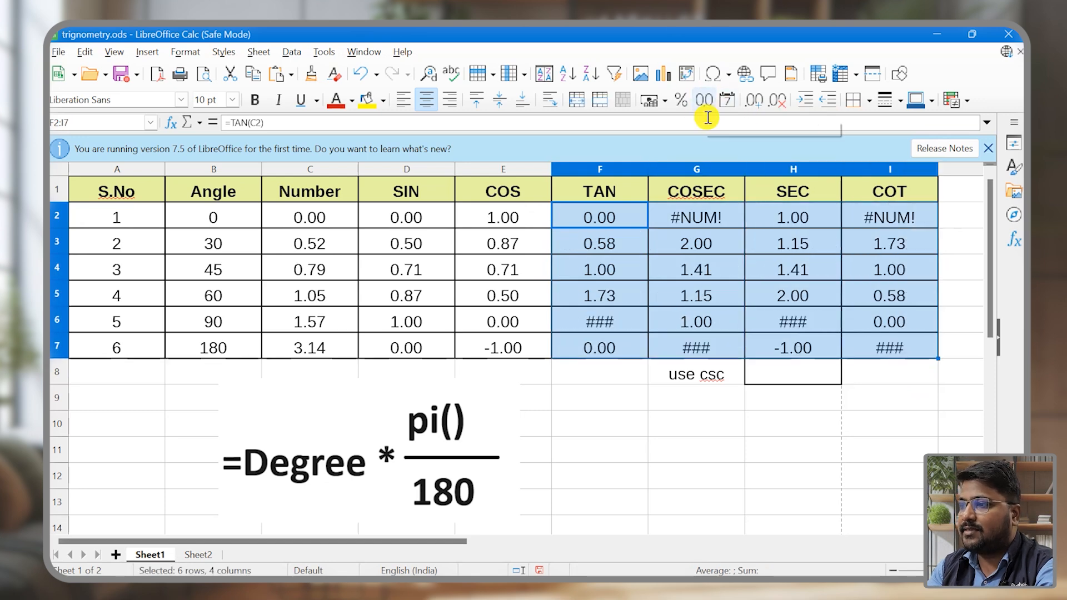
click(817, 303)
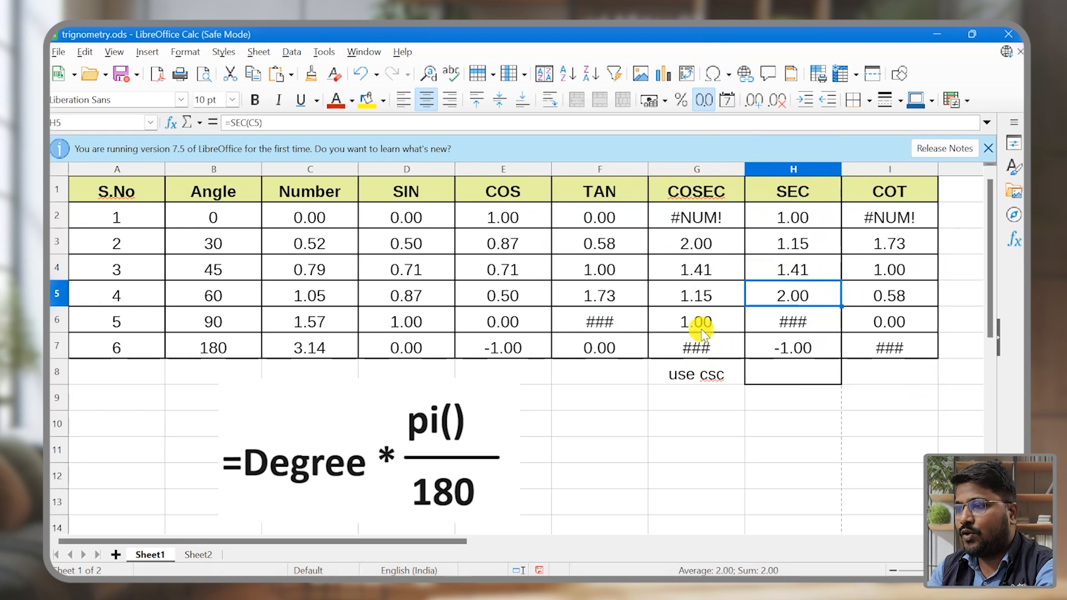
Step: Examine the ### results in cells F6, G7, H6 and I7, along with the cosecant of angle 0 in G2
click(896, 357)
ctrl+click(803, 318)
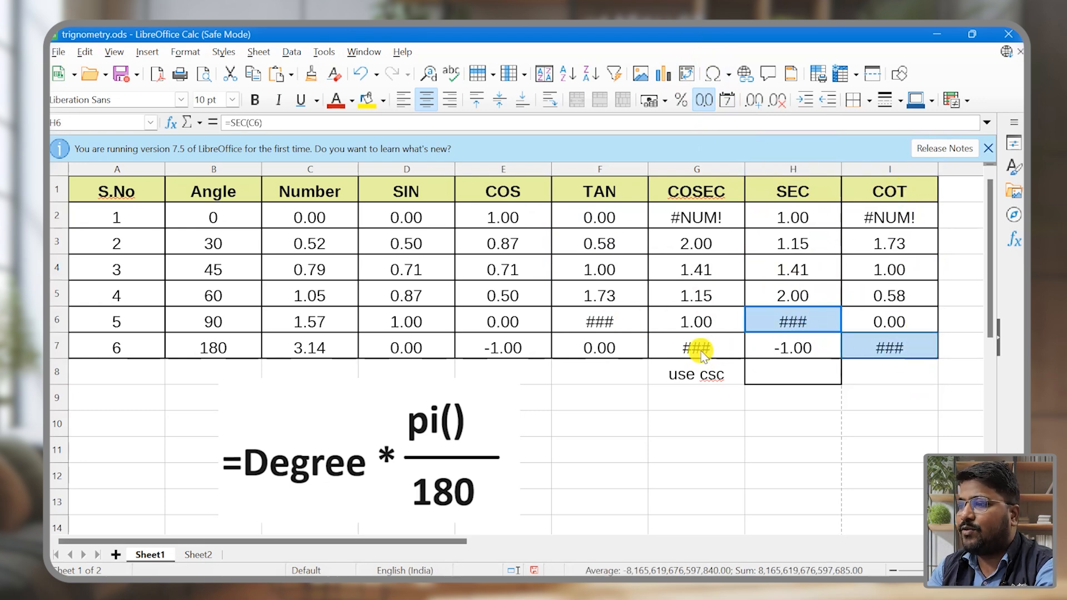
ctrl+click(699, 349)
ctrl+click(578, 325)
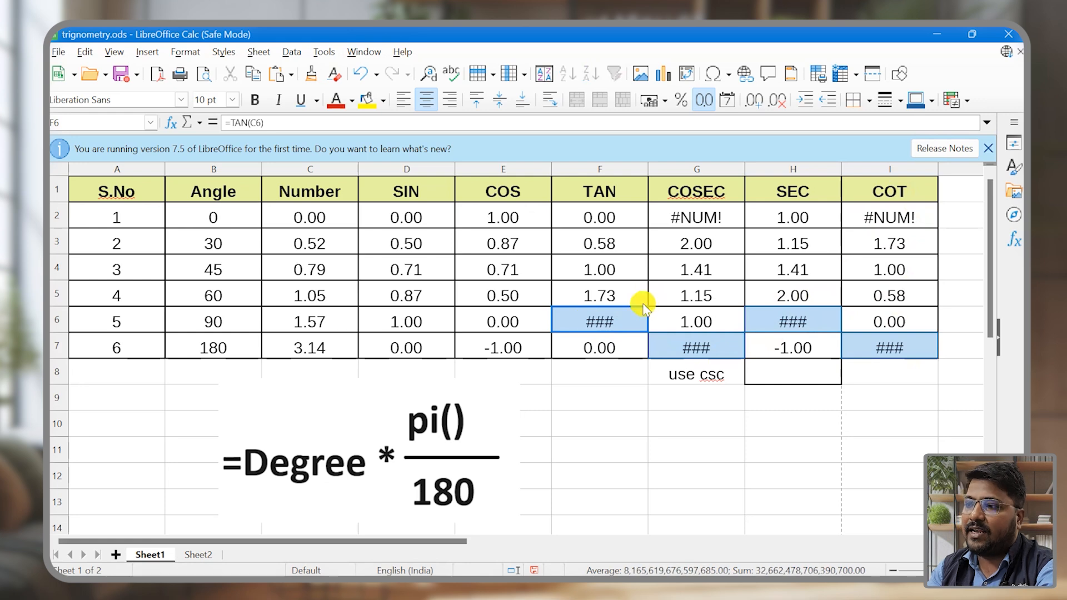
click(602, 383)
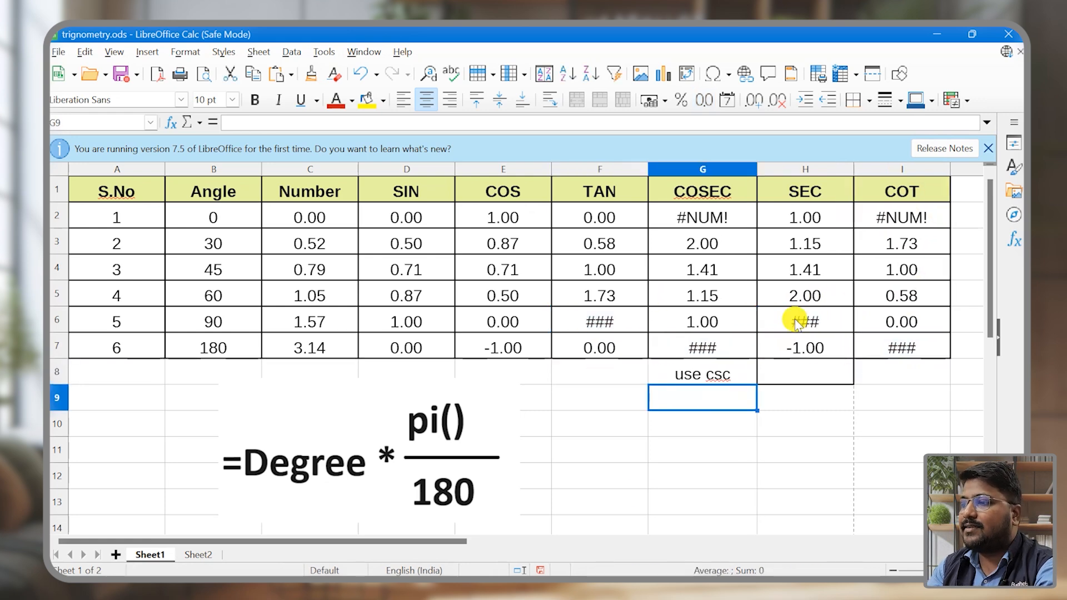
click(796, 319)
click(722, 349)
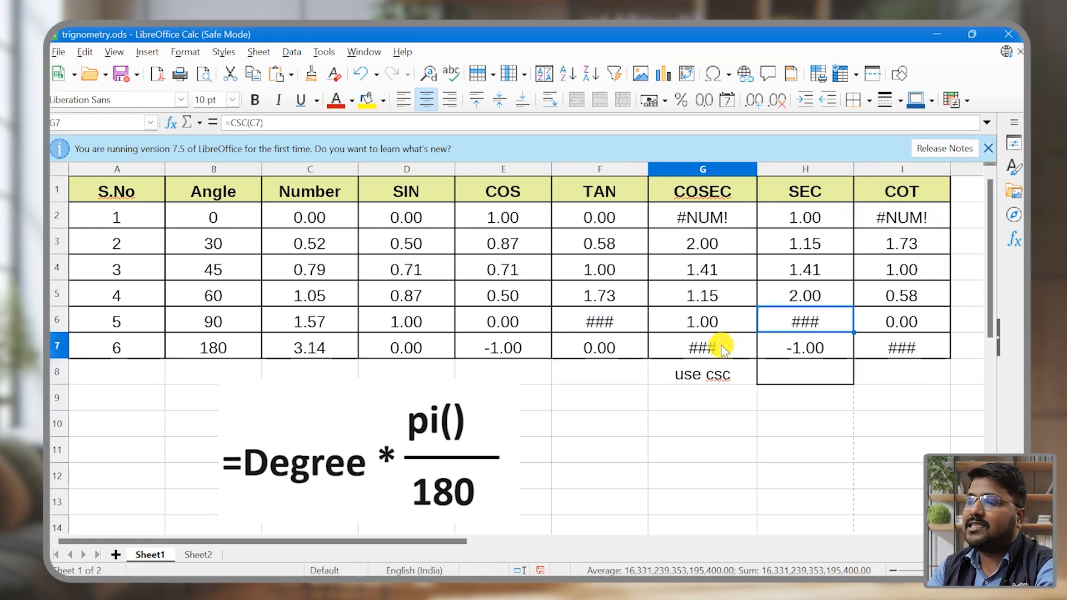
click(597, 316)
click(699, 215)
click(730, 452)
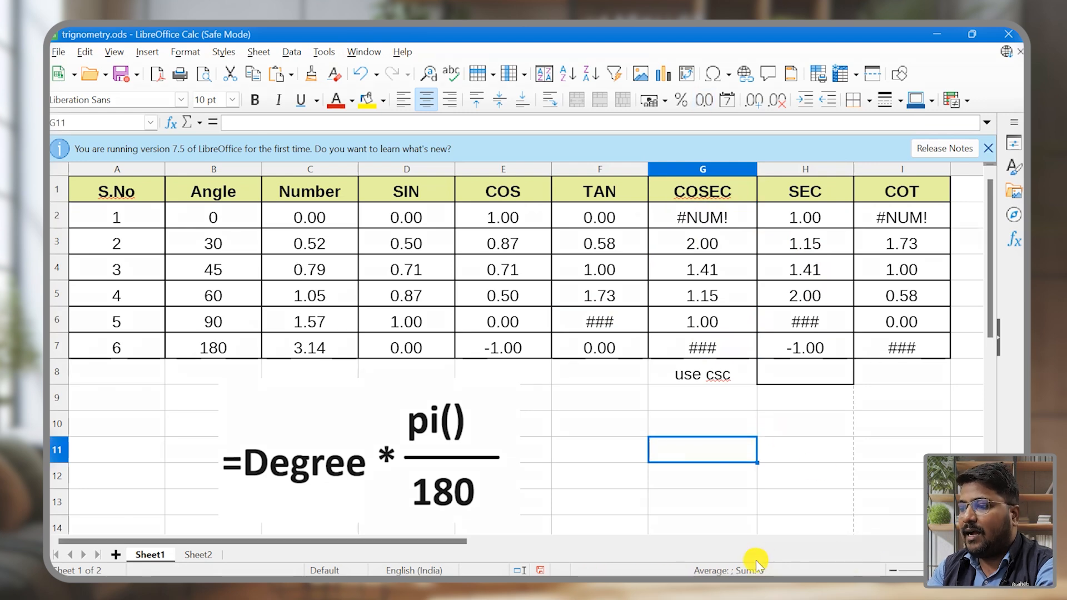
drag(581, 307, 618, 325)
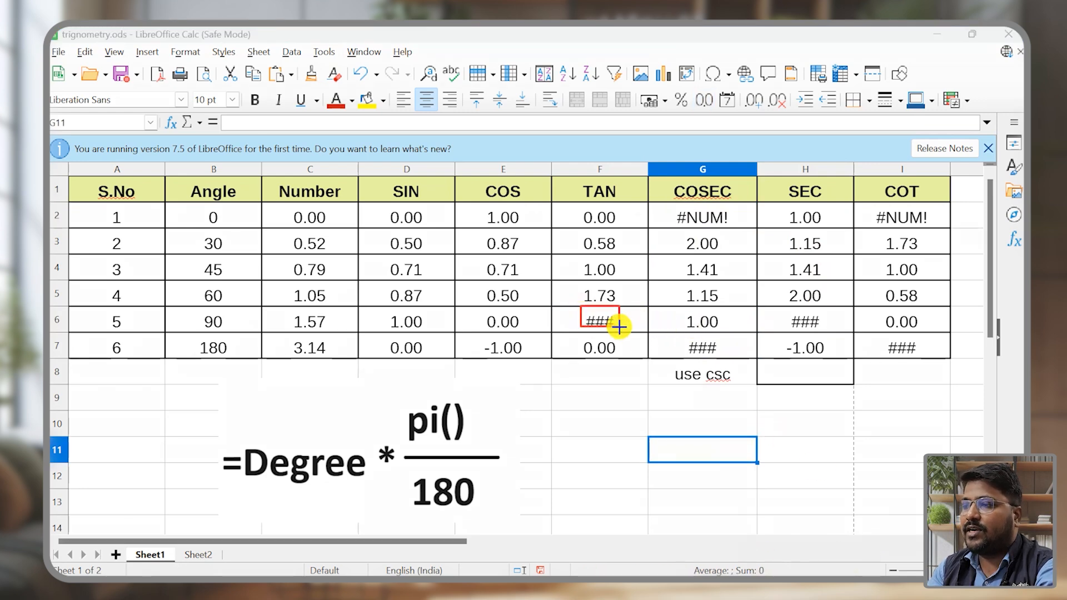
drag(680, 338, 724, 359)
mouse_move(783, 310)
mouse_down()
mouse_move(800, 328)
mouse_move(932, 358)
mouse_up()
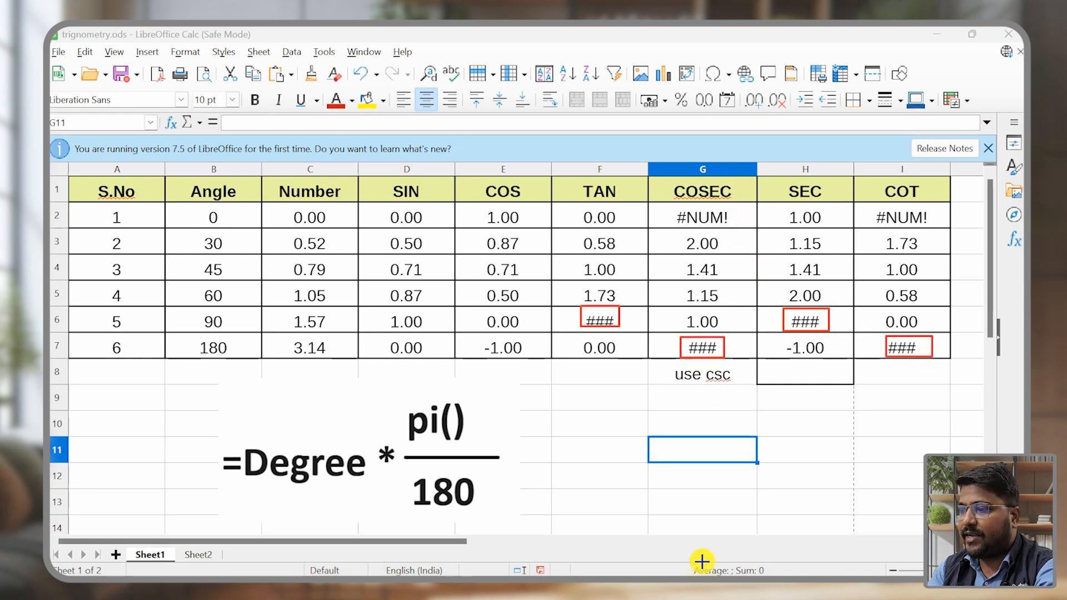
Step: Look up cosec θ at 180° and tan θ at 90° in the reference chart on Sheet2
click(208, 554)
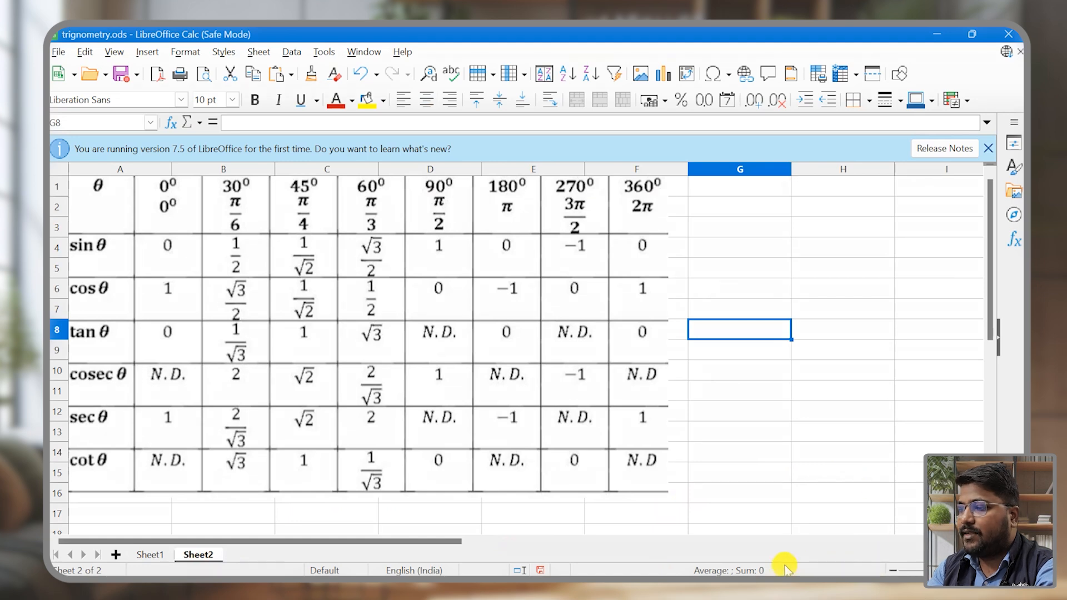
mouse_move(67, 361)
mouse_down()
mouse_move(83, 400)
mouse_move(449, 393)
mouse_move(538, 405)
mouse_up()
drag(489, 176, 531, 397)
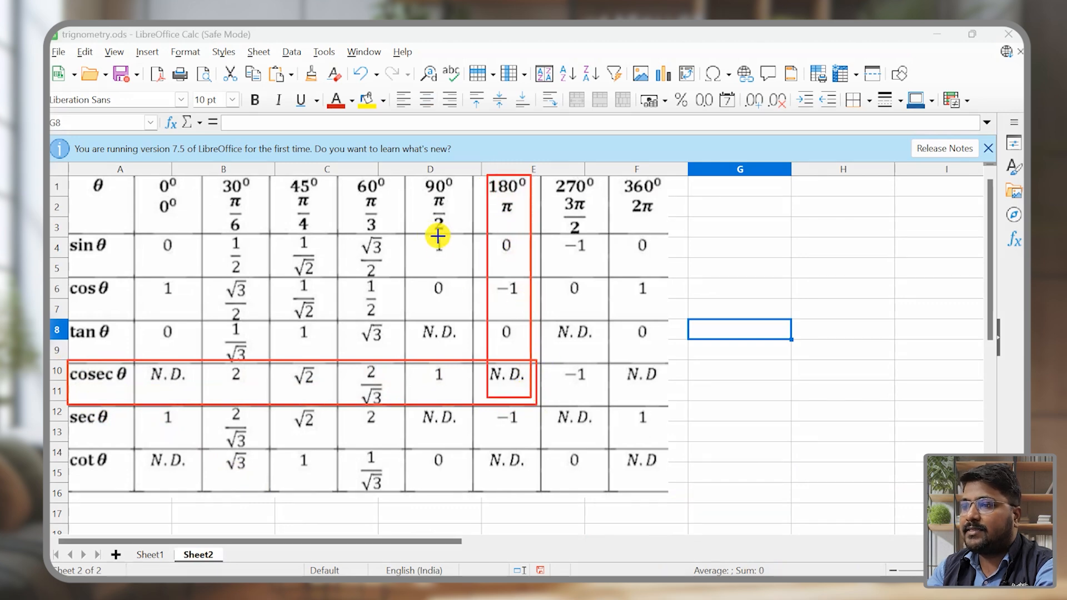
mouse_move(417, 173)
mouse_down()
mouse_move(460, 248)
mouse_move(469, 354)
mouse_up()
mouse_move(72, 321)
mouse_down()
mouse_move(152, 353)
mouse_move(470, 353)
mouse_up()
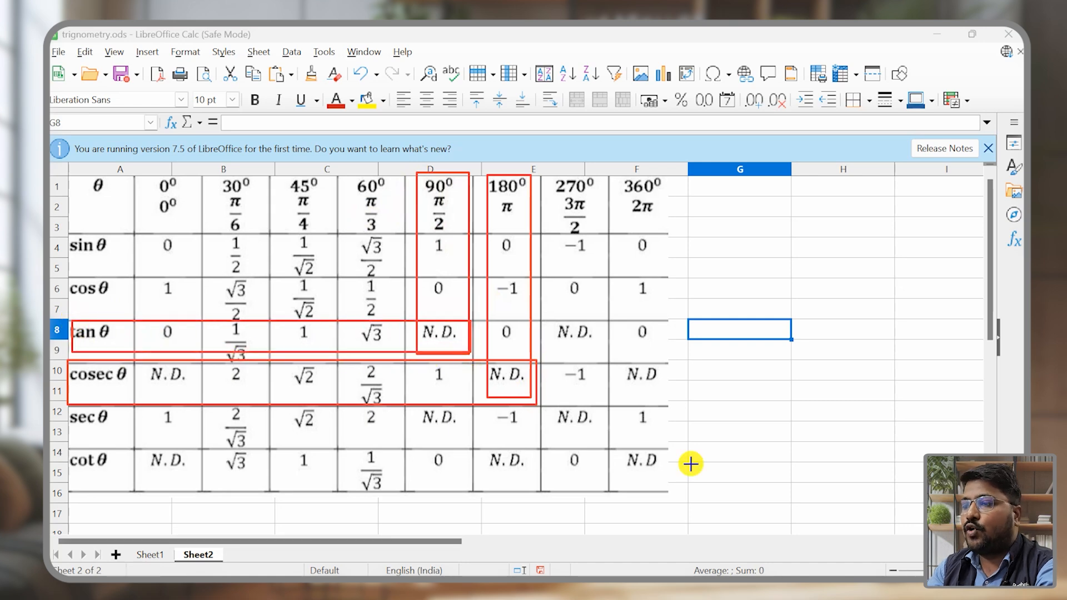
Step: Return to Sheet1 and check the tangent of angle 90 in cell F6 against the chart entry
click(150, 554)
click(561, 191)
click(183, 322)
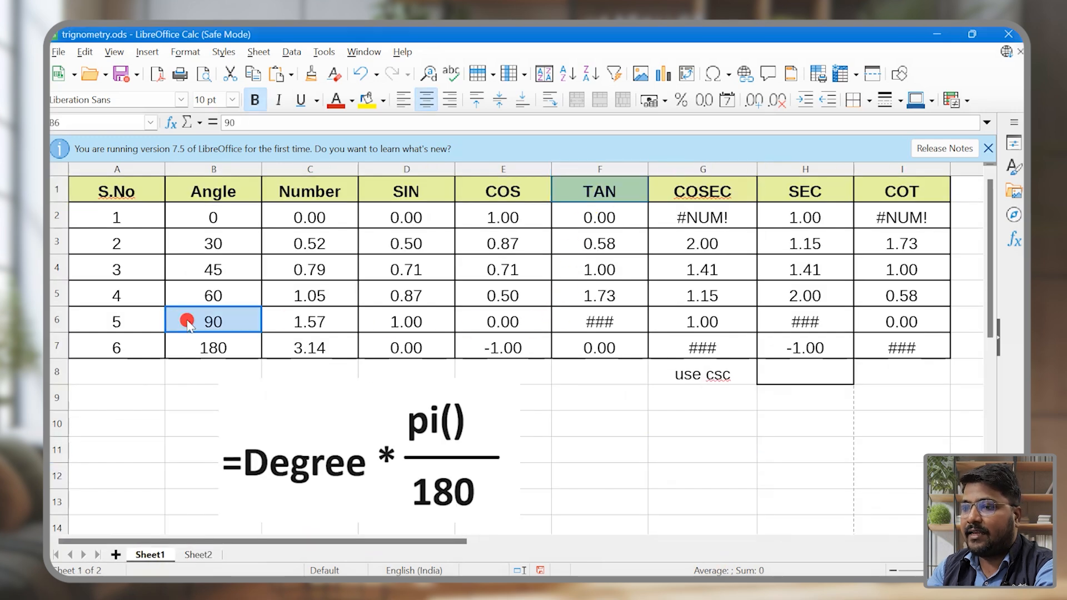
ctrl+click(609, 321)
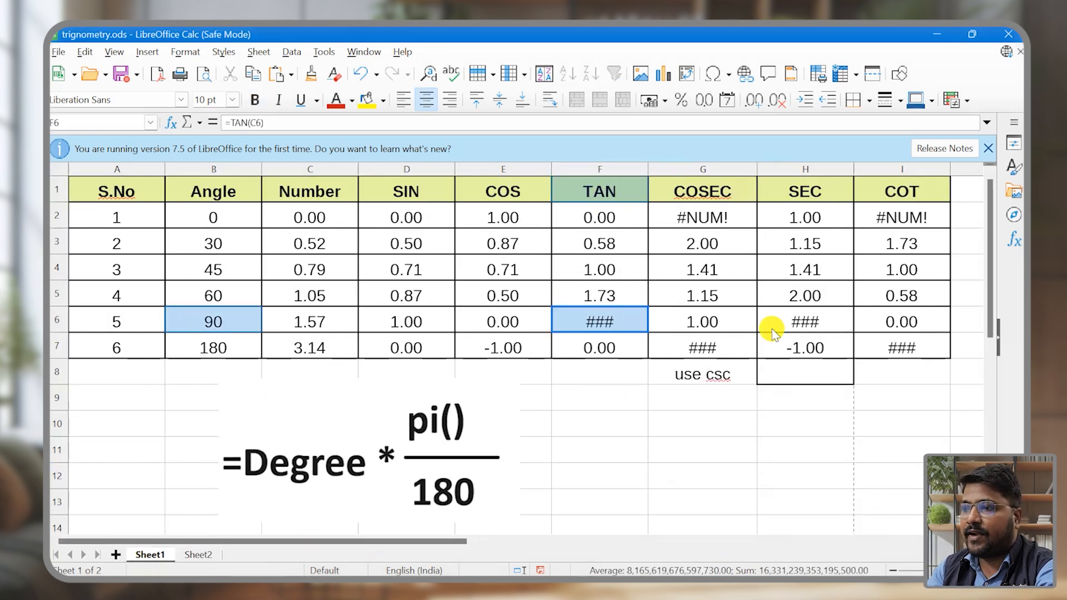